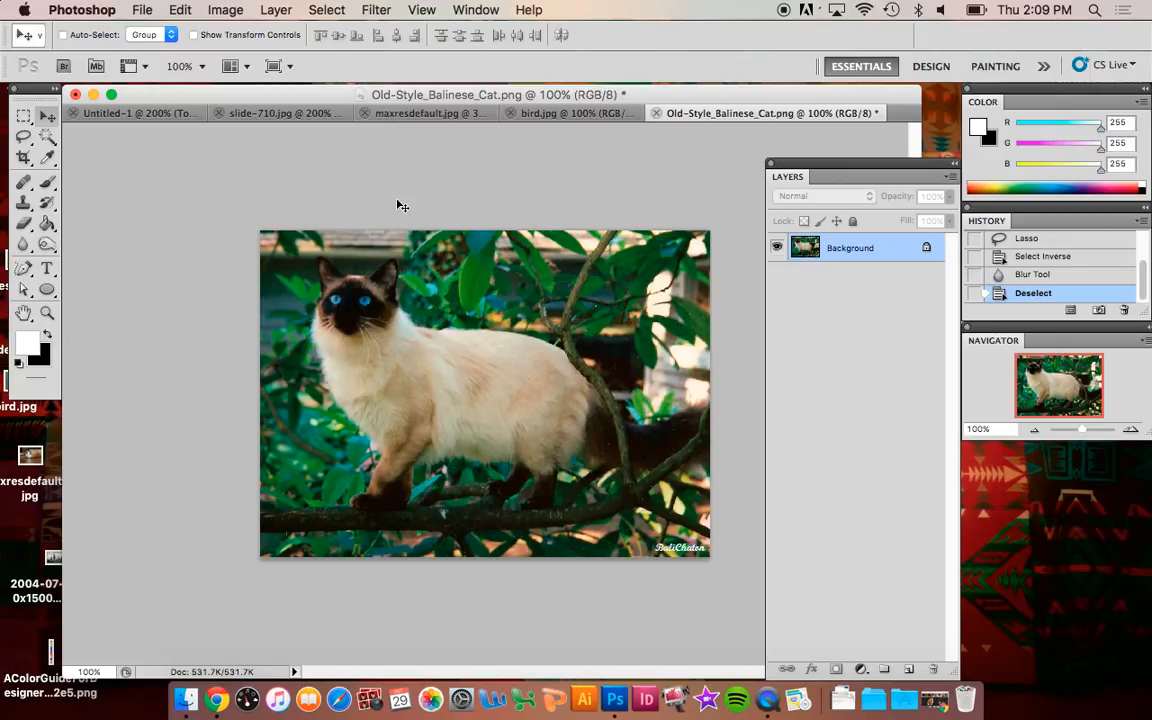
Activate the Blur tool from its group of Blur, Sharpen and Smudge tools
left_click(26, 246)
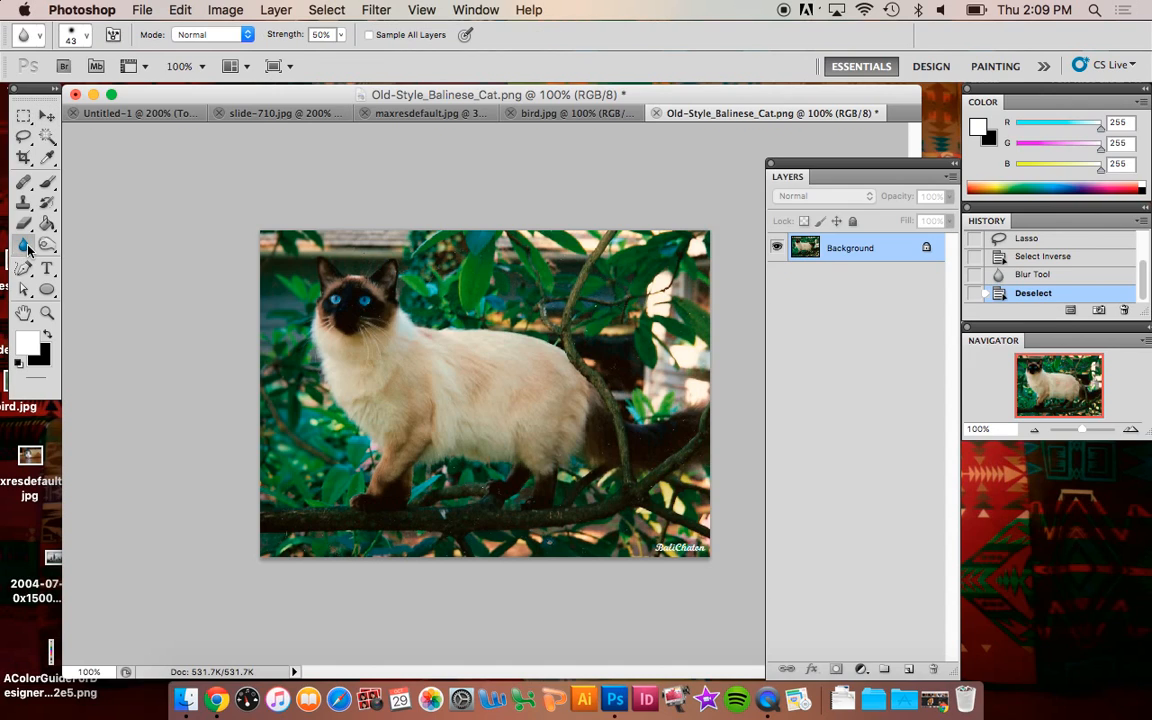
left_click(27, 247)
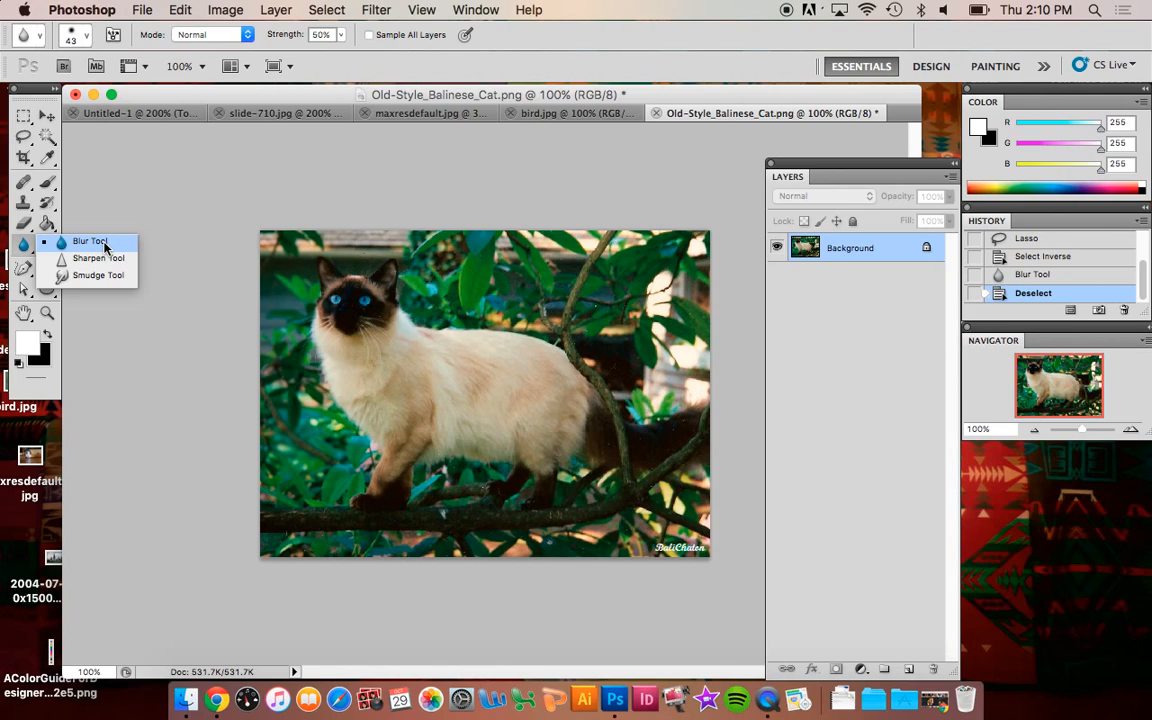
left_click(104, 246)
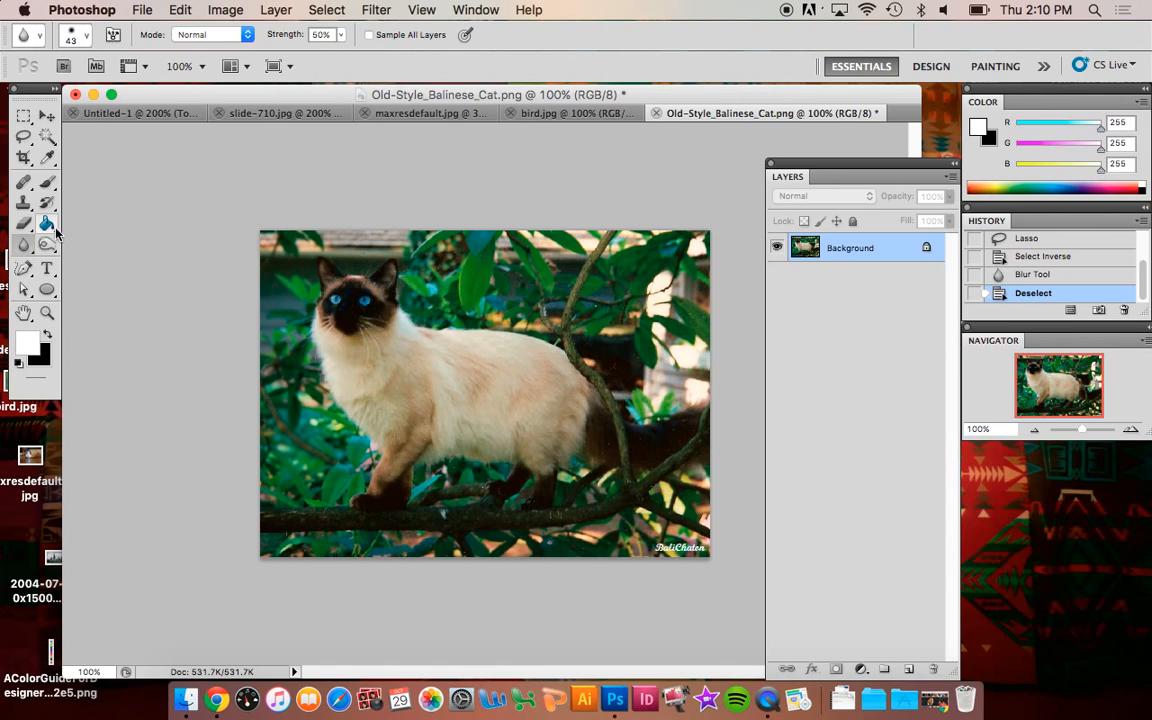
Switch to the slide-710.jpg document and restore its last Healing Brush state from the history
left_click(386, 119)
left_click(290, 117)
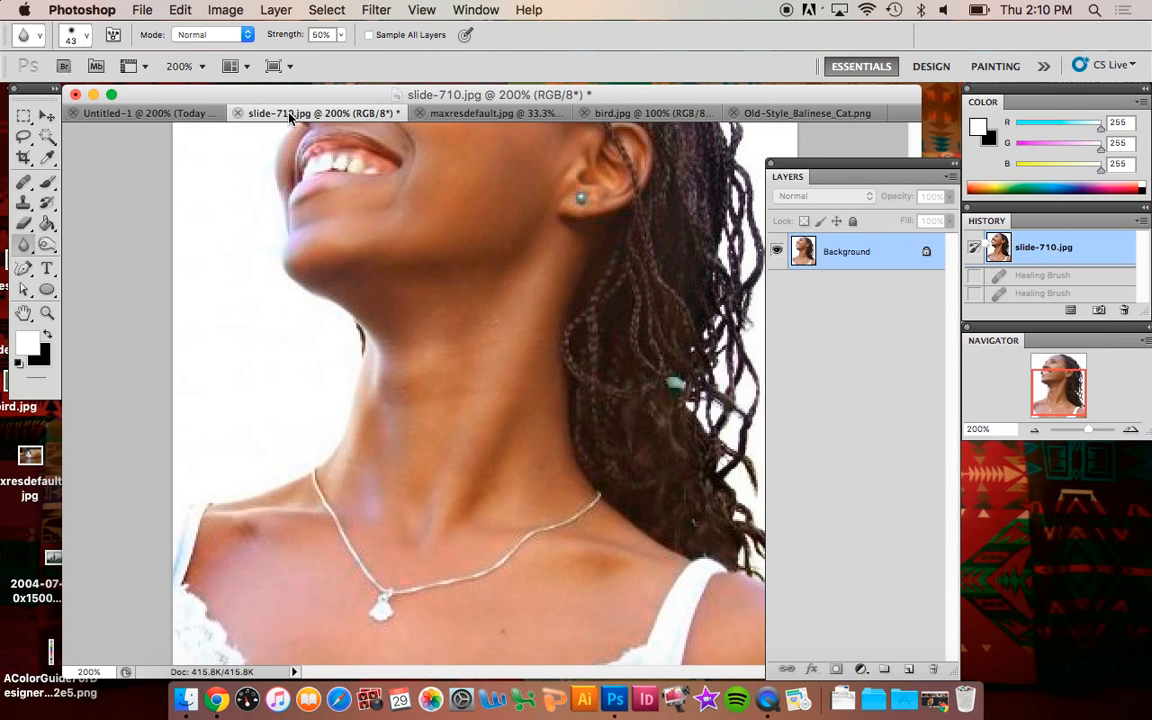
left_click(1055, 295)
left_click(1055, 293)
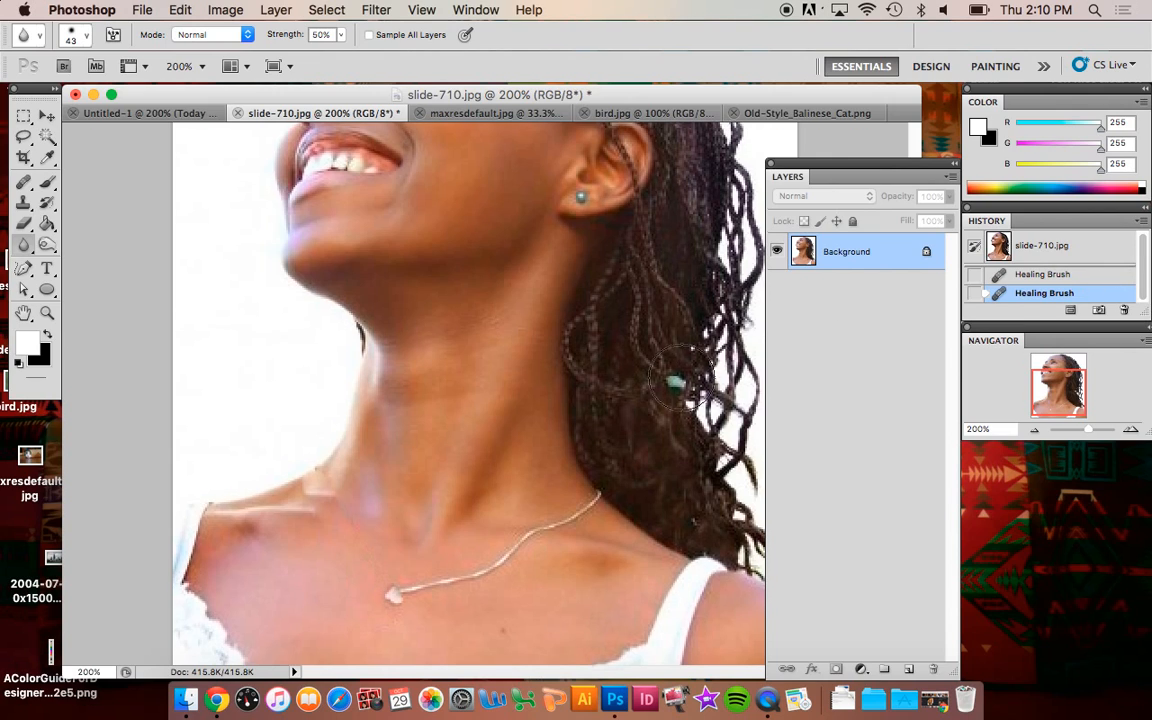
Blur the skin on the woman's upper chest with the Blur tool at 50% strength
scroll(320, 525, "down", 1)
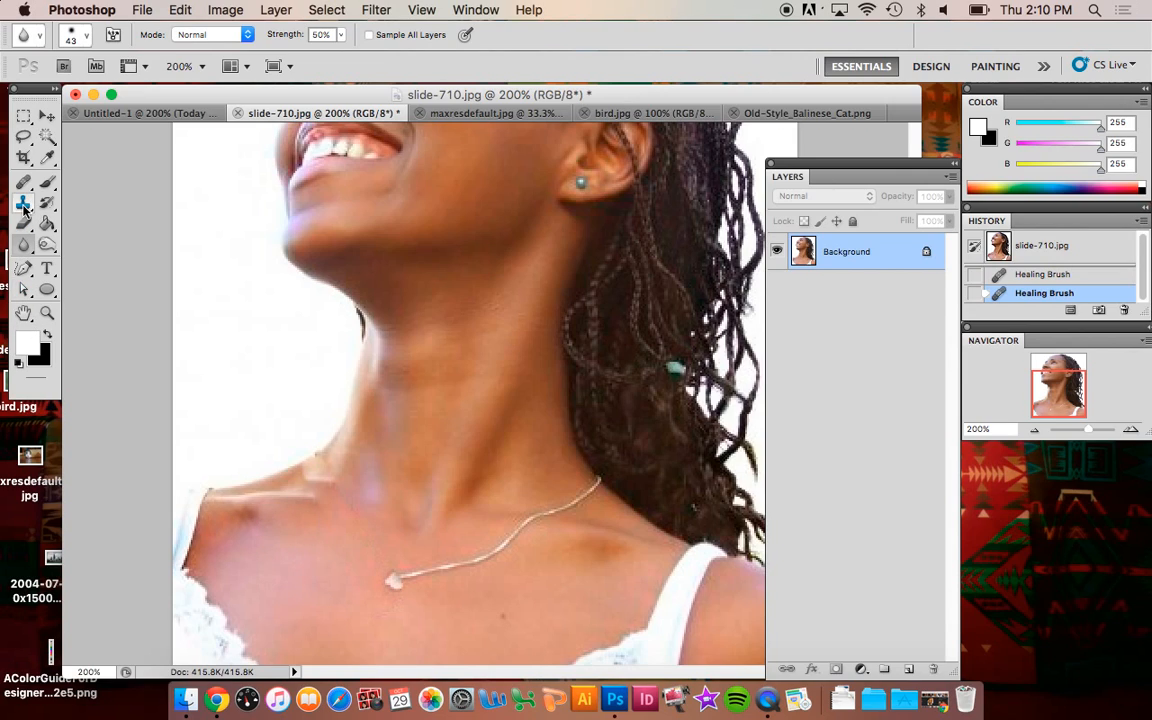
mouse_move(25, 250)
left_mouse_down()
mouse_move(60, 237)
mouse_move(95, 257)
left_mouse_up()
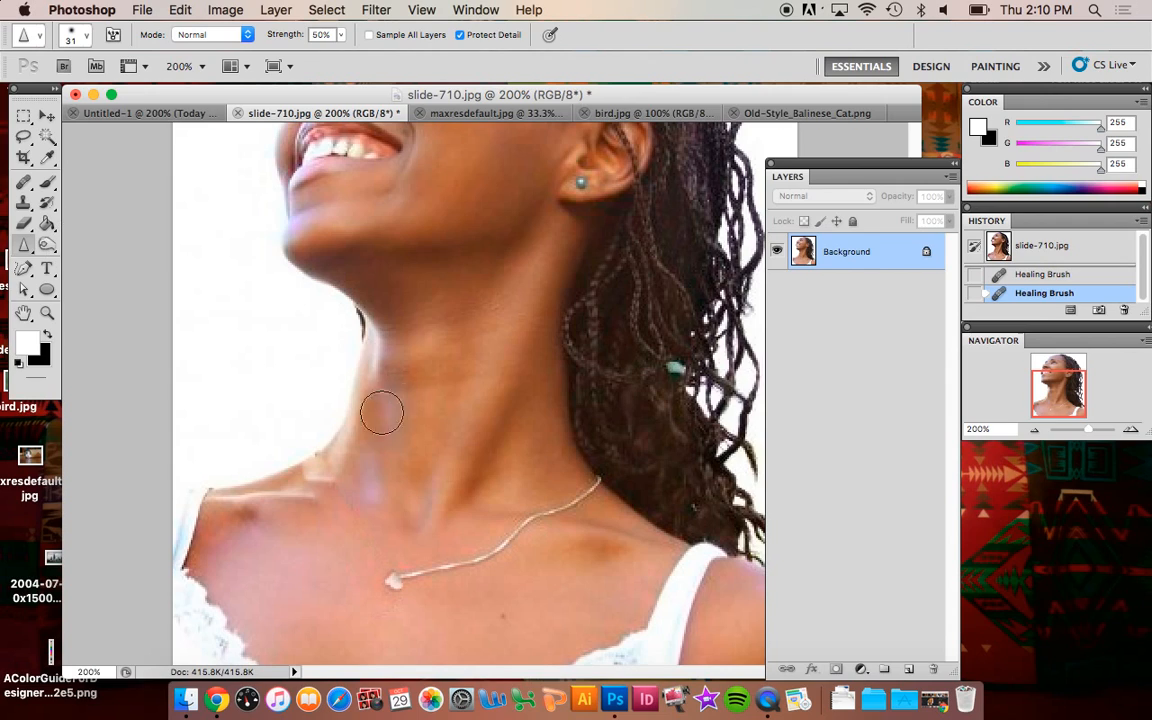
mouse_move(25, 245)
left_mouse_down()
mouse_move(28, 228)
mouse_move(80, 236)
left_mouse_up()
mouse_move(362, 537)
left_mouse_down()
mouse_move(362, 527)
mouse_move(339, 535)
mouse_move(404, 553)
left_mouse_up()
mouse_move(332, 525)
left_mouse_down()
mouse_move(361, 492)
mouse_move(347, 510)
mouse_move(358, 496)
mouse_move(349, 510)
mouse_move(475, 531)
mouse_move(471, 544)
mouse_move(410, 544)
mouse_move(455, 543)
left_mouse_up()
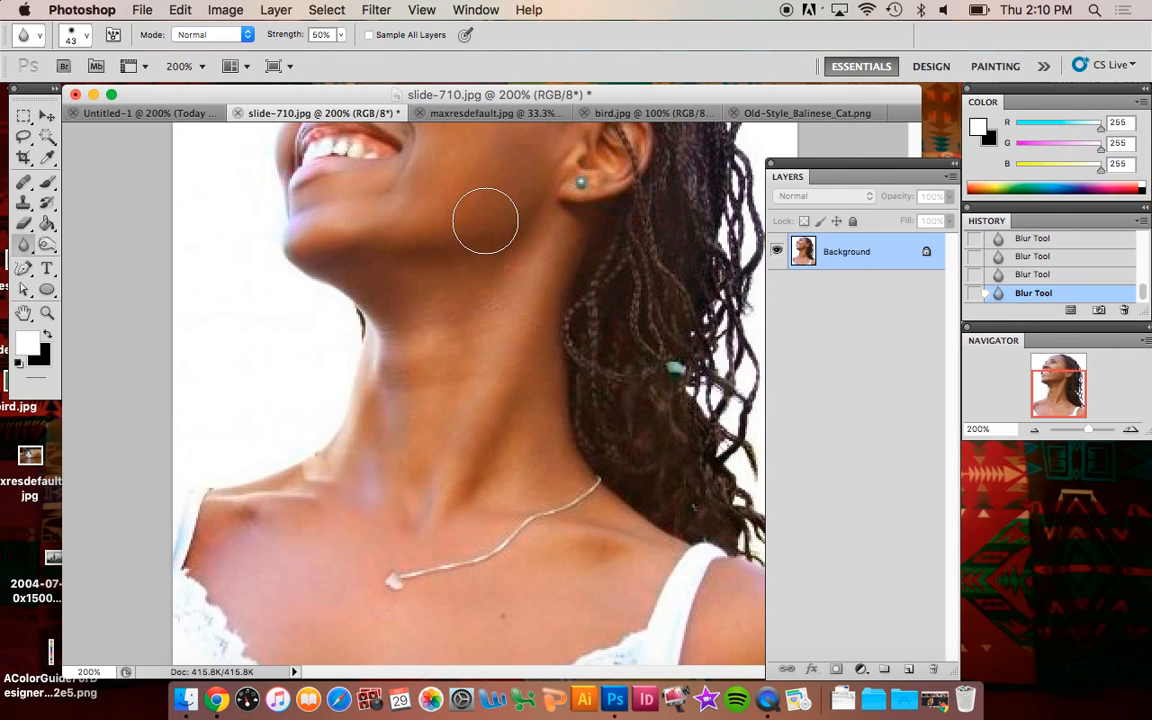
In Old-Style_Balinese_Cat.png, outline the cat's head, body and legs with the Lasso tool using a 20 px feather
left_click(764, 116)
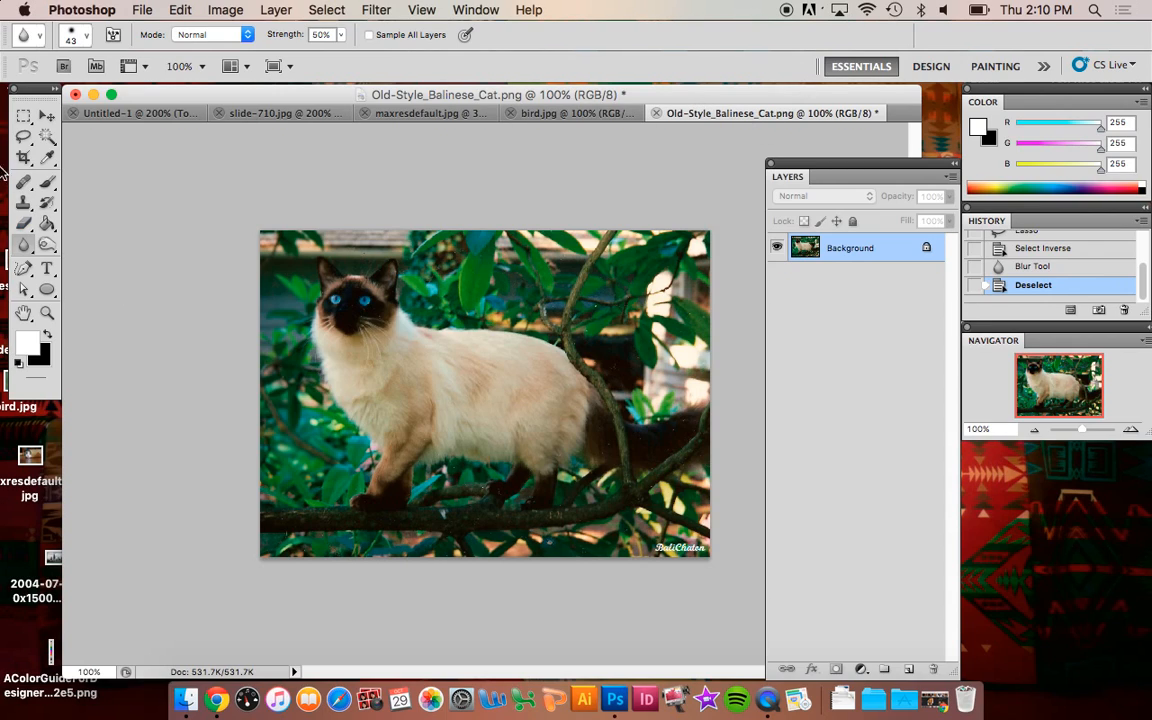
left_click(24, 138)
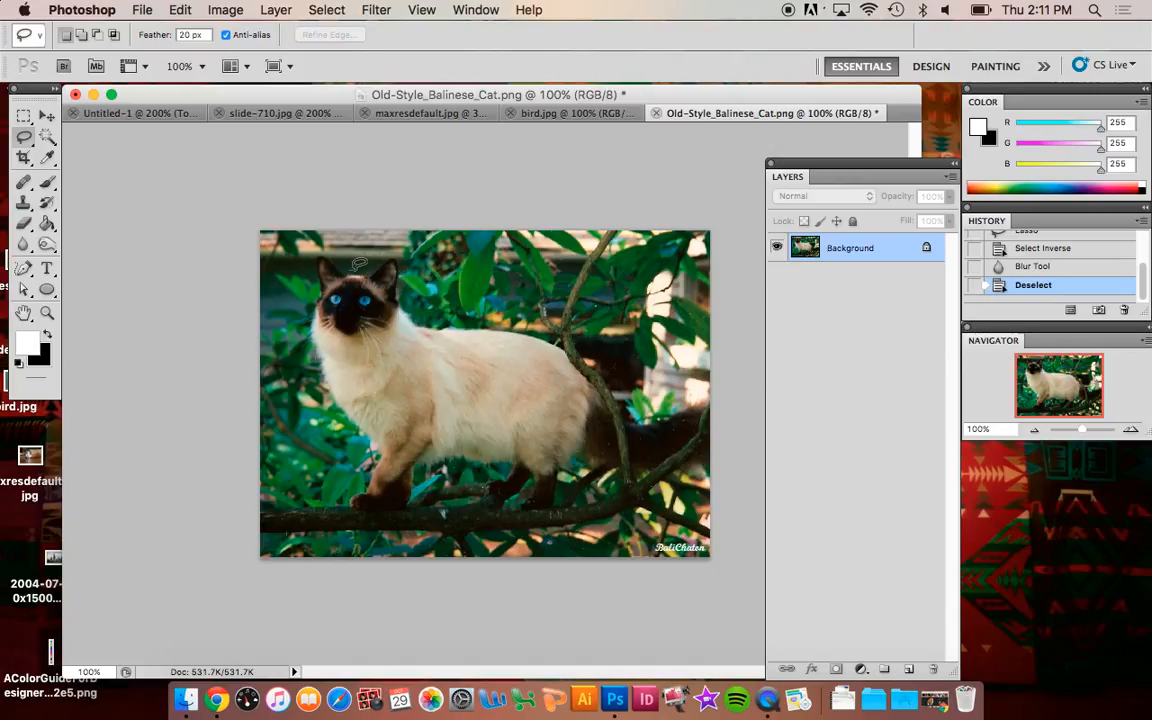
mouse_move(352, 271)
left_mouse_down()
mouse_move(402, 266)
mouse_move(405, 312)
mouse_move(510, 317)
mouse_move(552, 333)
mouse_move(597, 400)
mouse_move(588, 455)
mouse_move(565, 485)
mouse_move(525, 516)
mouse_move(500, 516)
mouse_move(460, 470)
mouse_move(410, 515)
mouse_move(372, 523)
mouse_move(342, 498)
mouse_move(371, 451)
mouse_move(321, 372)
mouse_move(316, 247)
mouse_move(358, 266)
left_mouse_up()
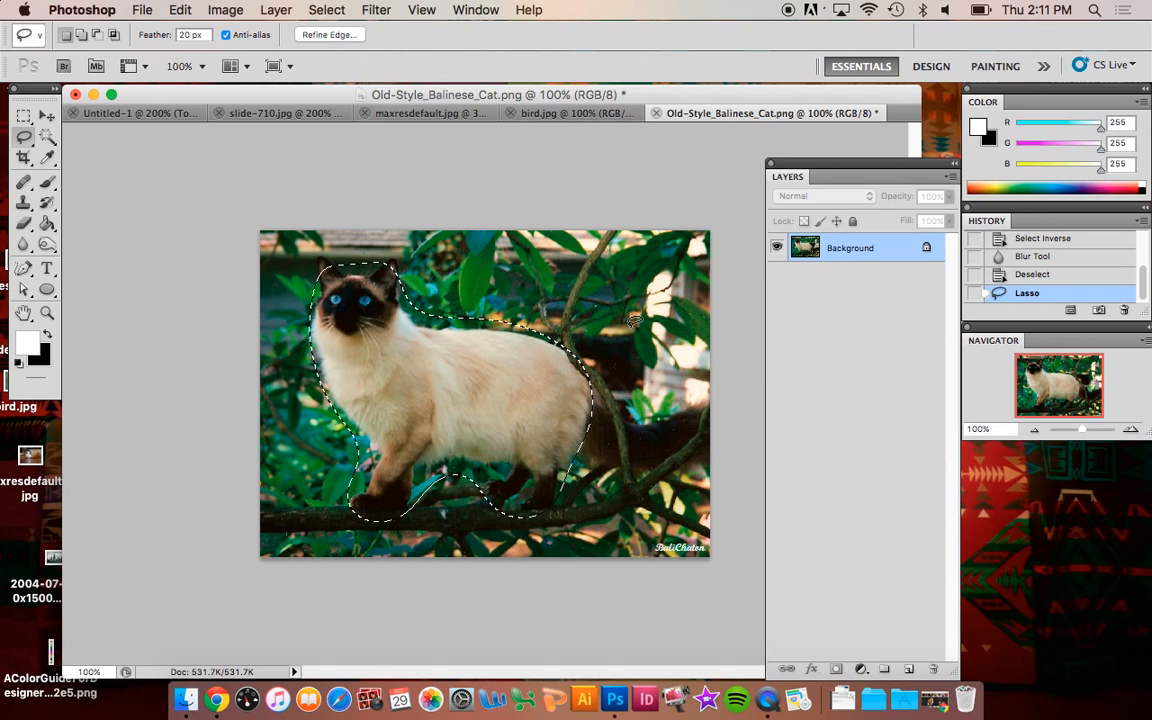
Subtract the background between the cat's ears from the selection with the Quick Selection tool
left_click(22, 143)
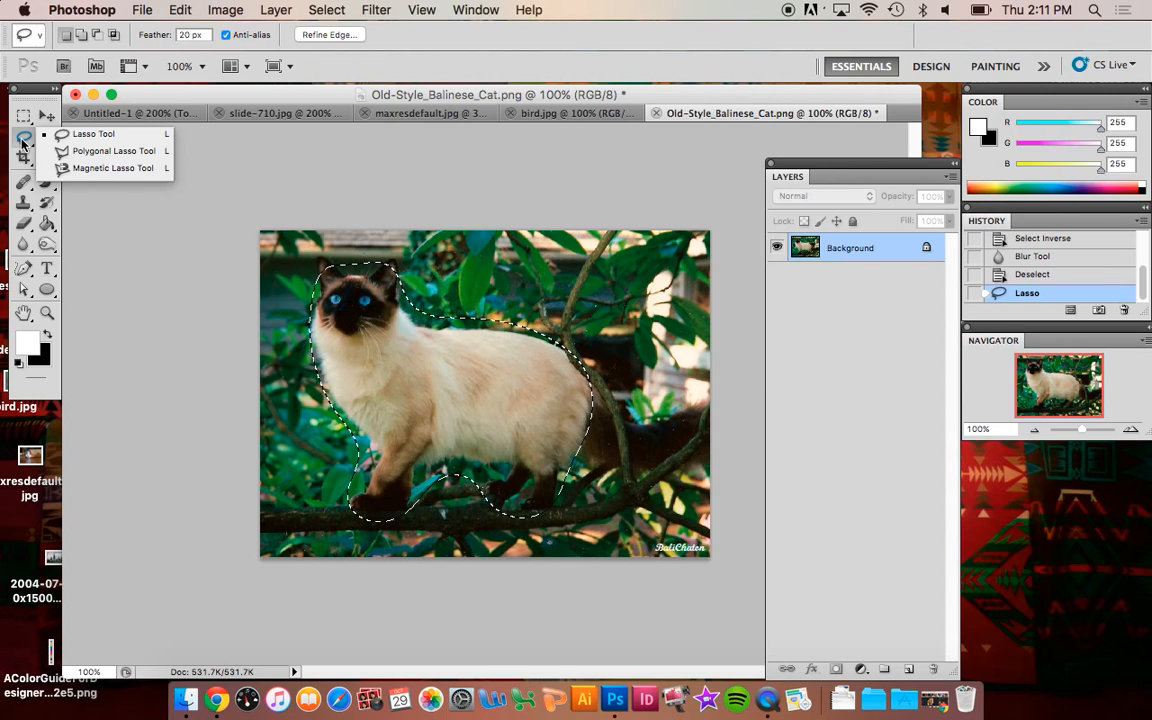
left_click(45, 140)
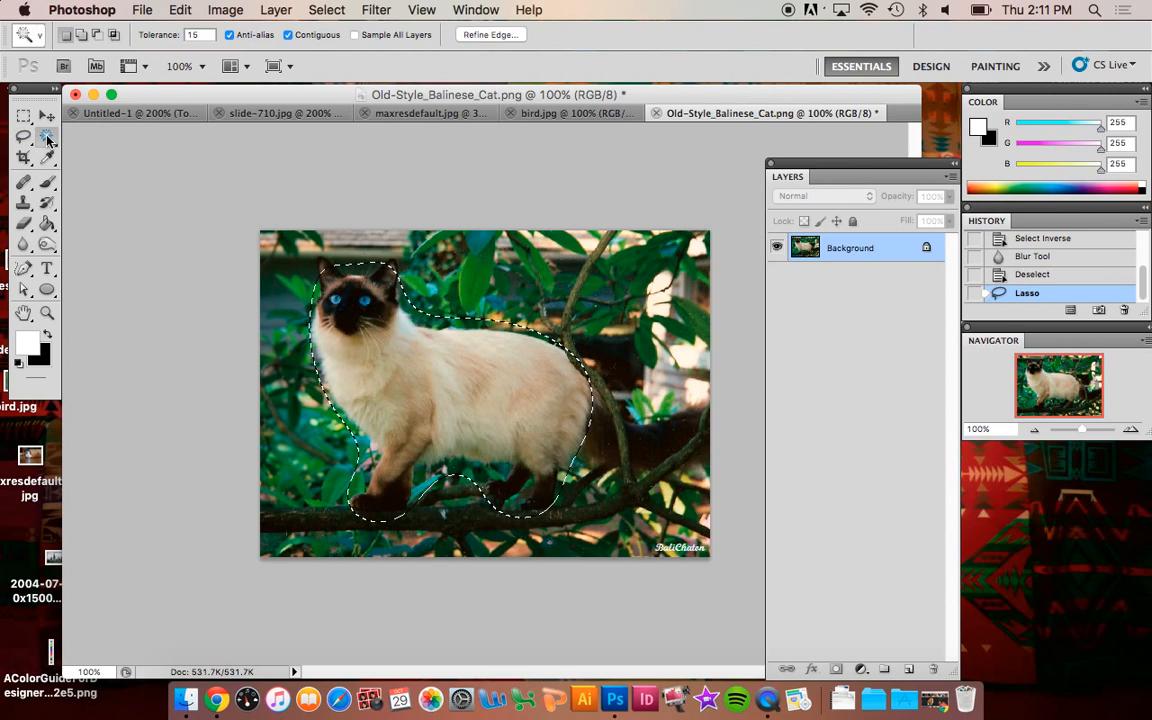
left_click(44, 146)
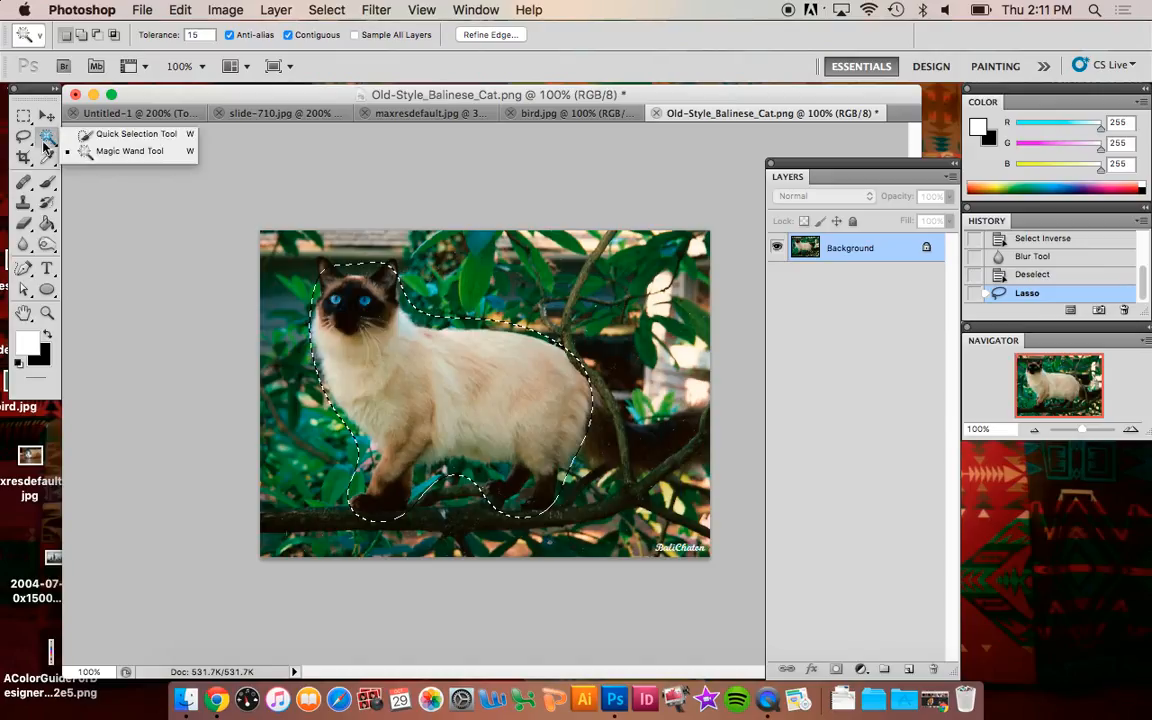
left_click(107, 141)
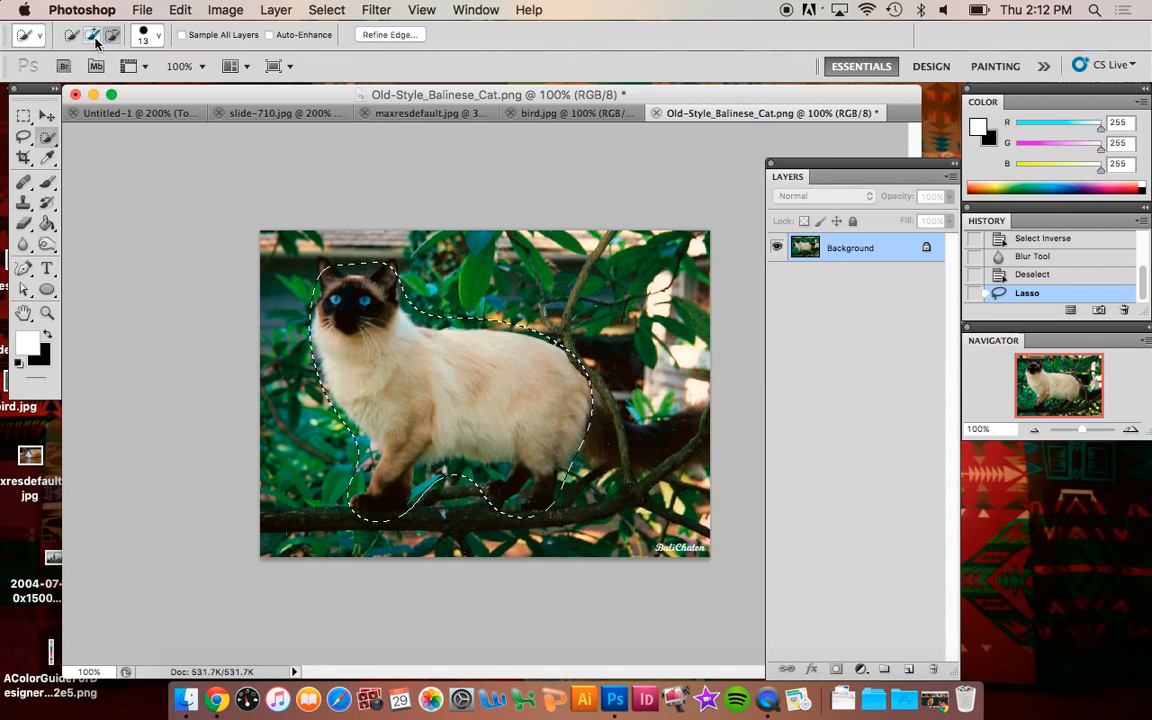
left_click(326, 267)
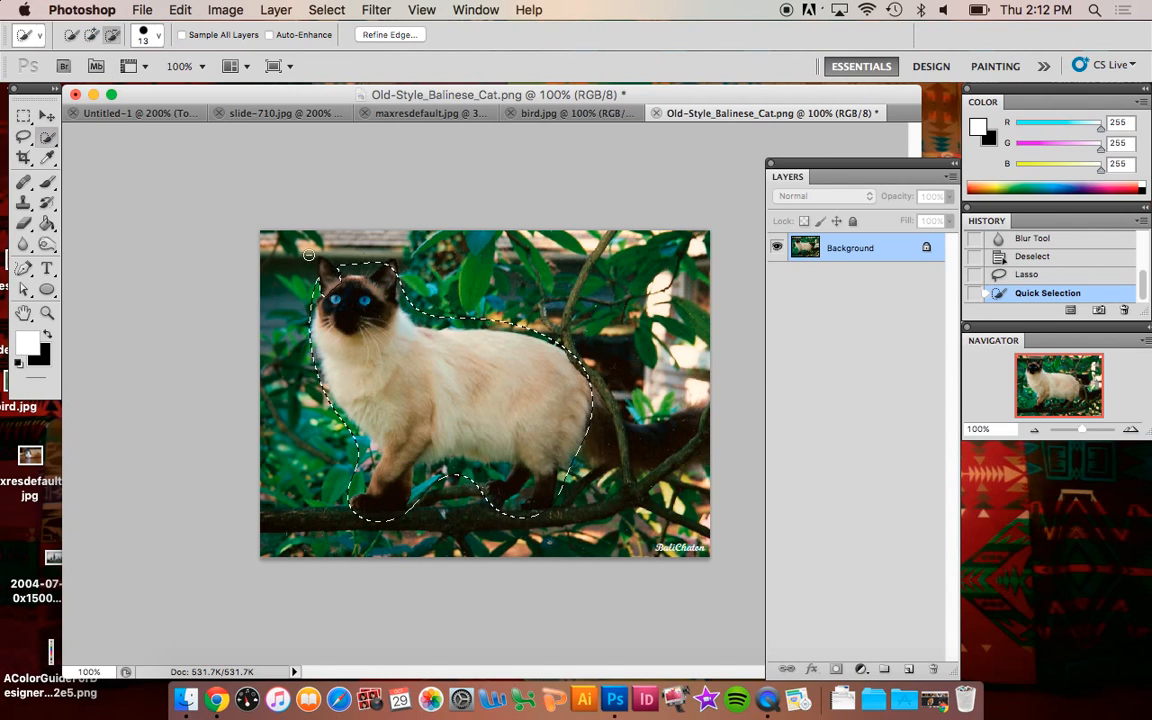
Add the tips of both cat ears to the selection, leaving Quick Selection in subtract mode
left_click(91, 34)
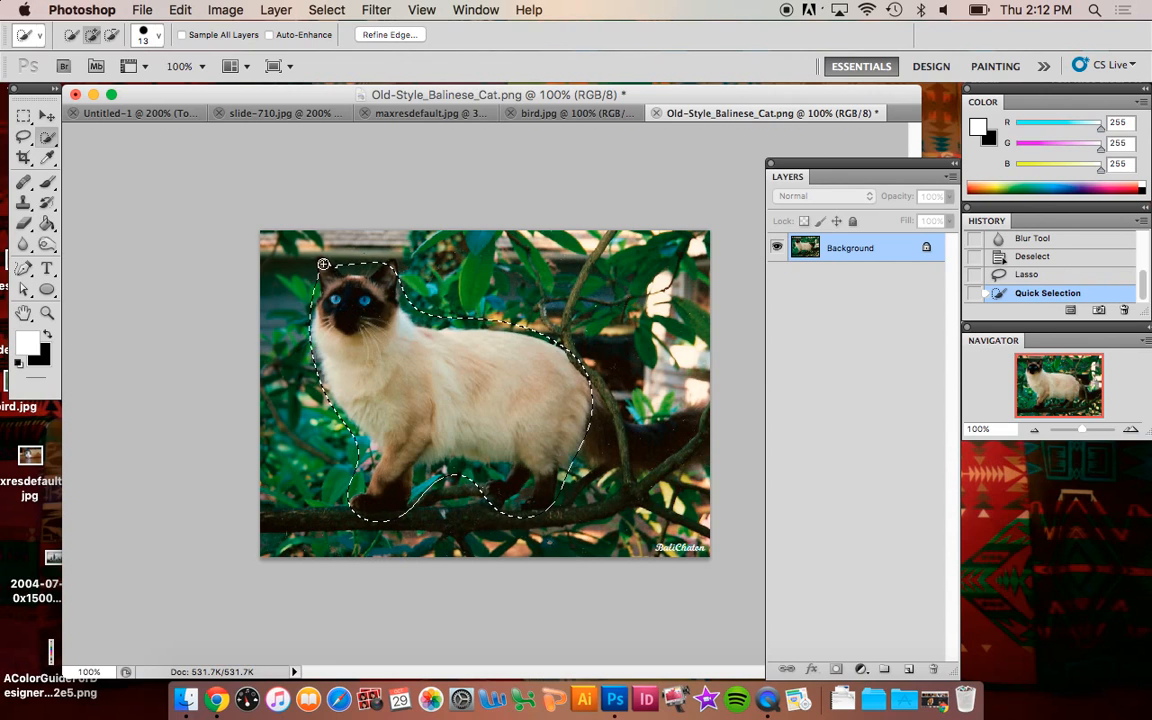
left_click(323, 260)
left_click(387, 278)
left_click(396, 262)
left_click(110, 36)
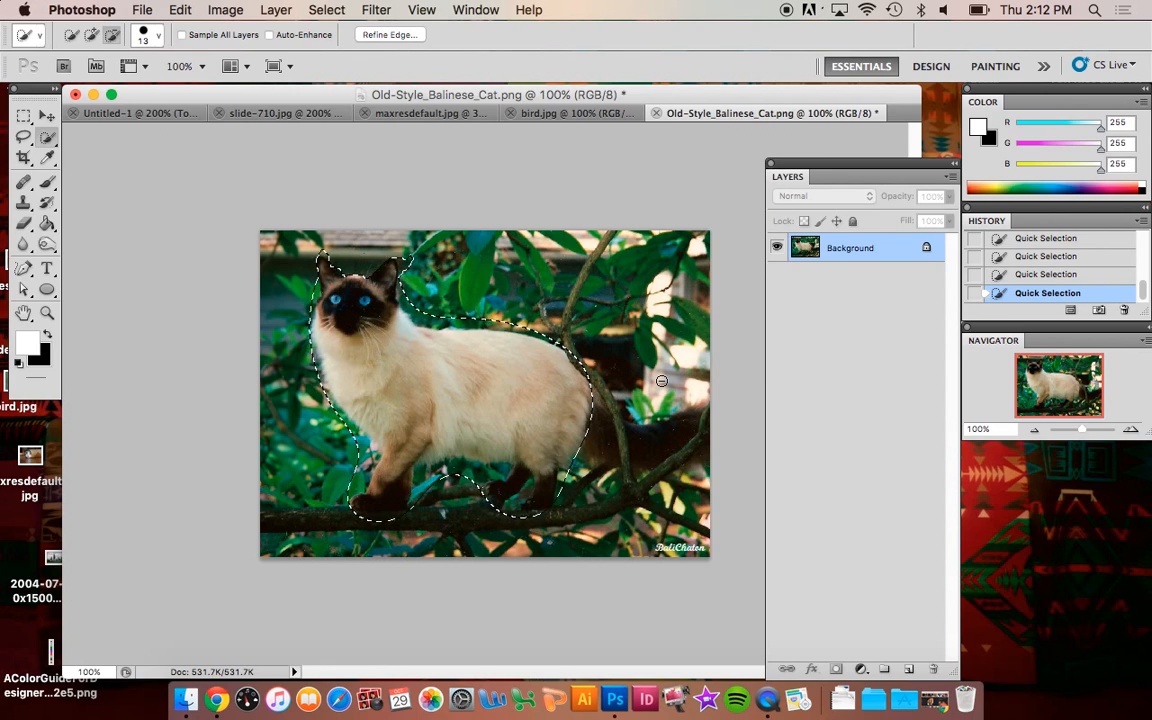
Invert the selection and blur the foliage above the cat with the Blur tool
left_click(312, 9)
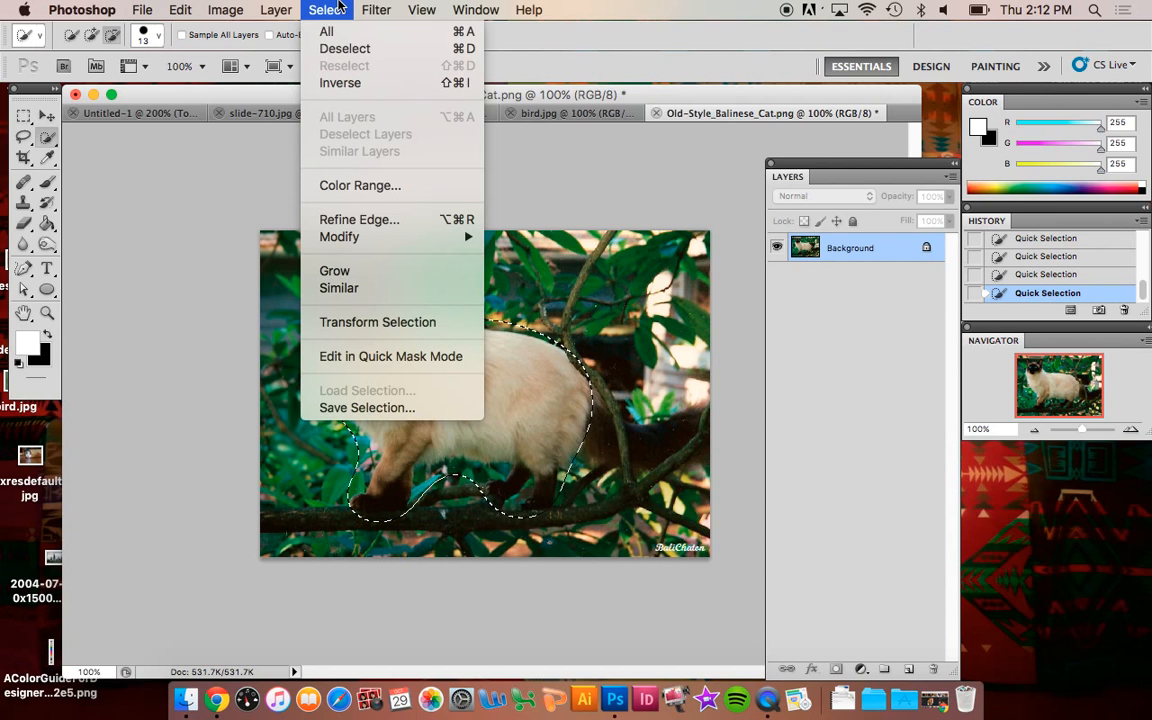
left_click(352, 88)
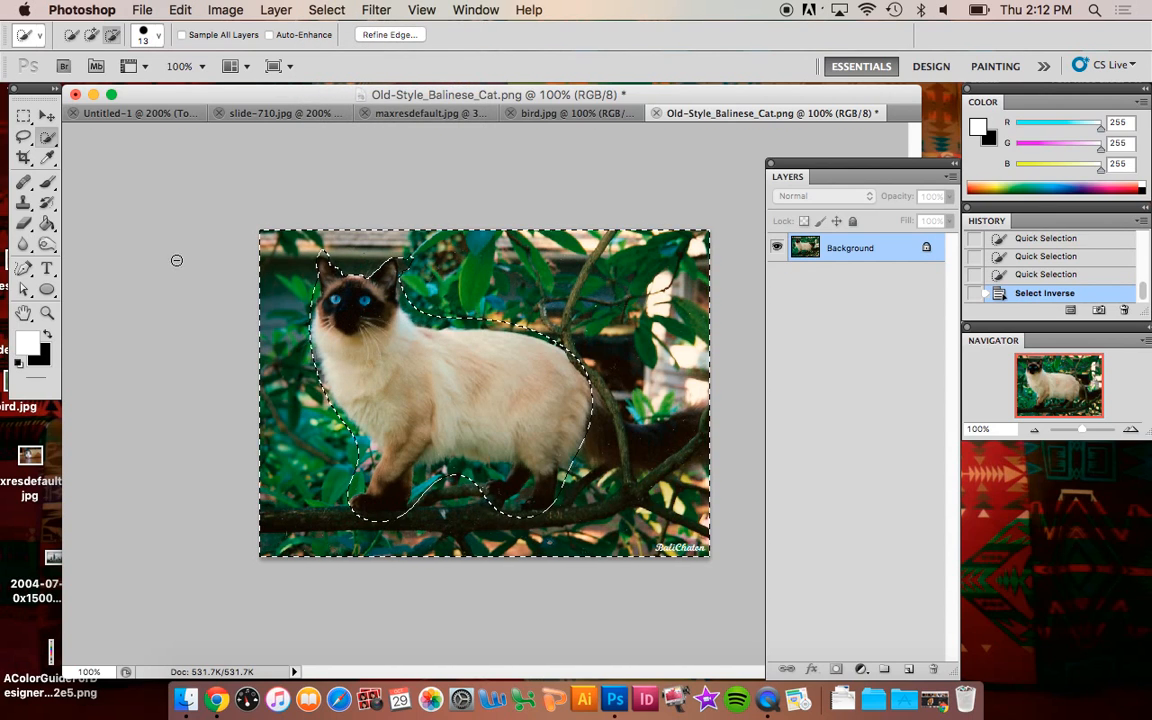
left_click(23, 244)
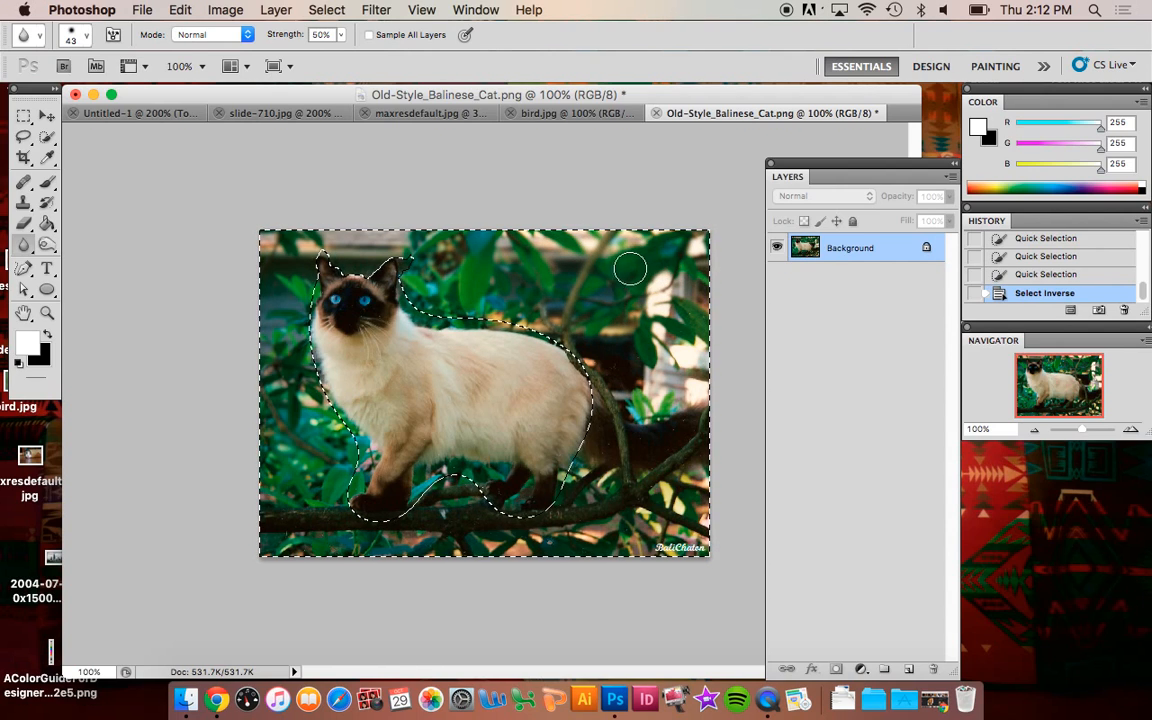
left_click(583, 258)
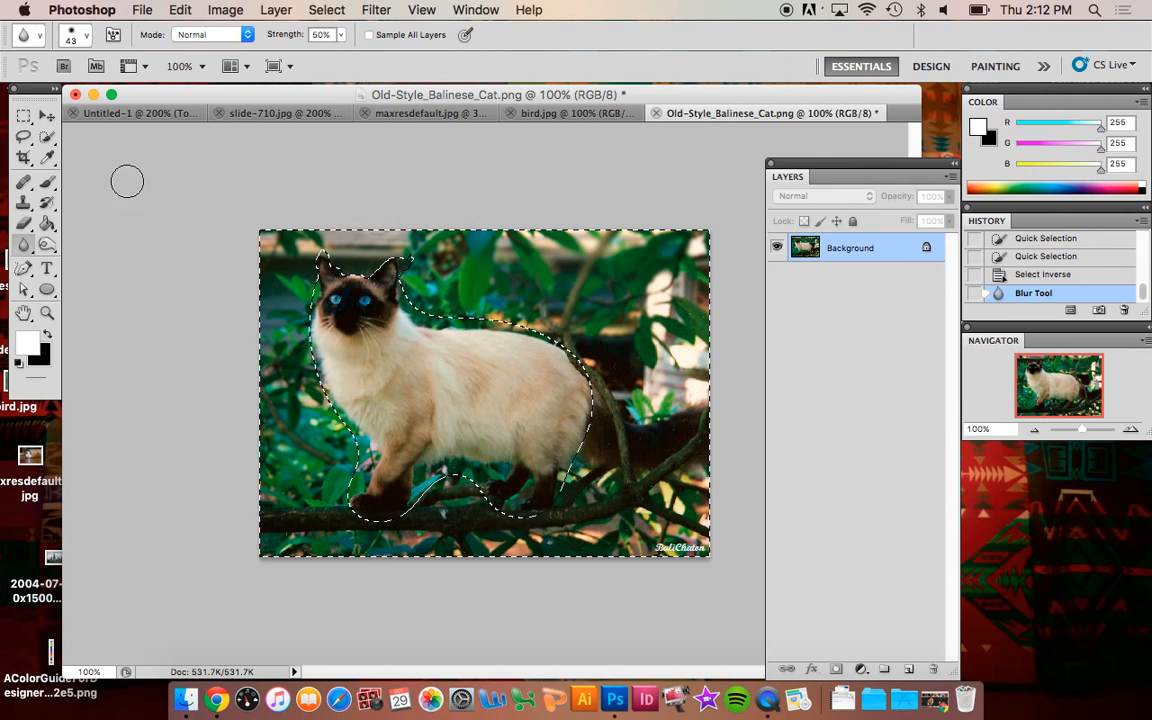
Exclude the cat's dark tail from the background selection with the Quick Selection tool
left_click(46, 136)
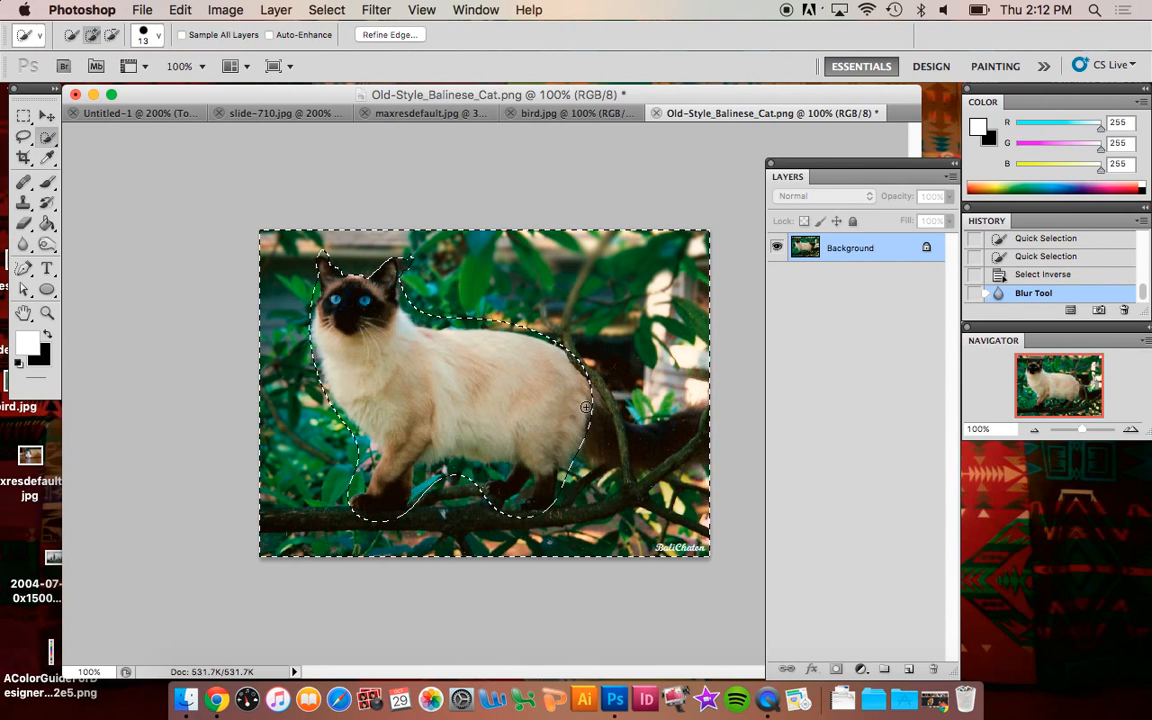
left_click_drag(604, 428, 614, 433)
left_click(614, 432)
left_click(581, 420)
left_click(113, 38)
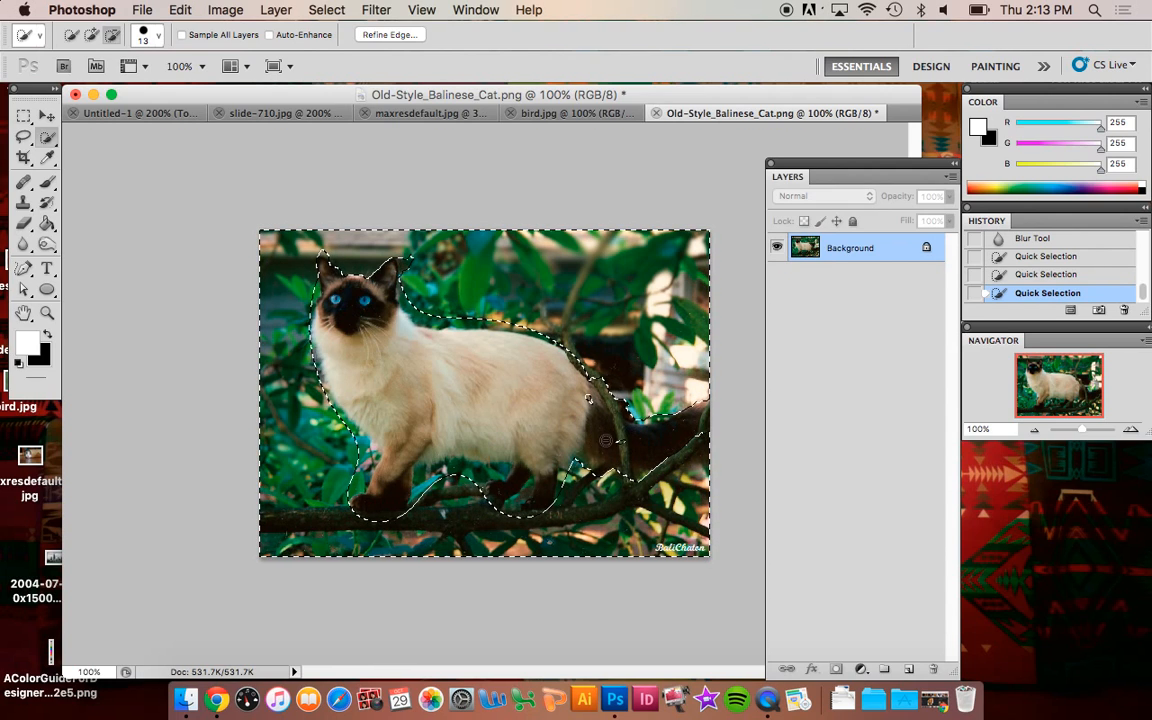
left_click_drag(595, 407, 647, 416)
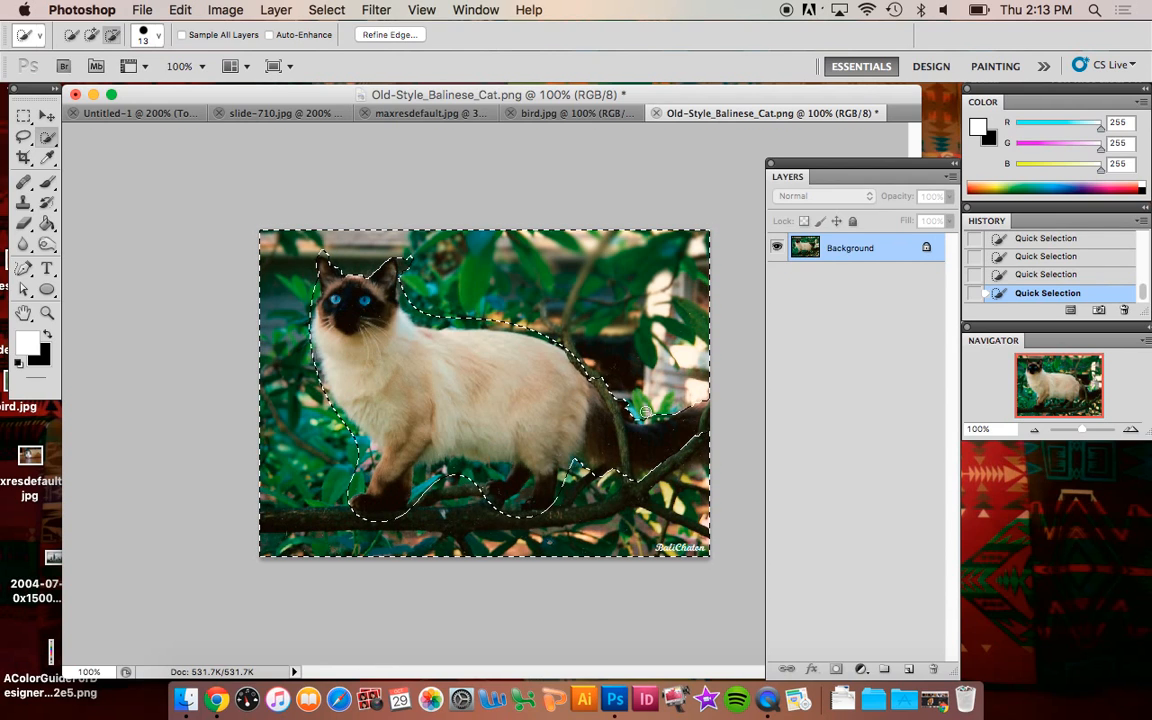
Blur the selected background all around the cat with the Blur tool at 50% strength
left_click(24, 244)
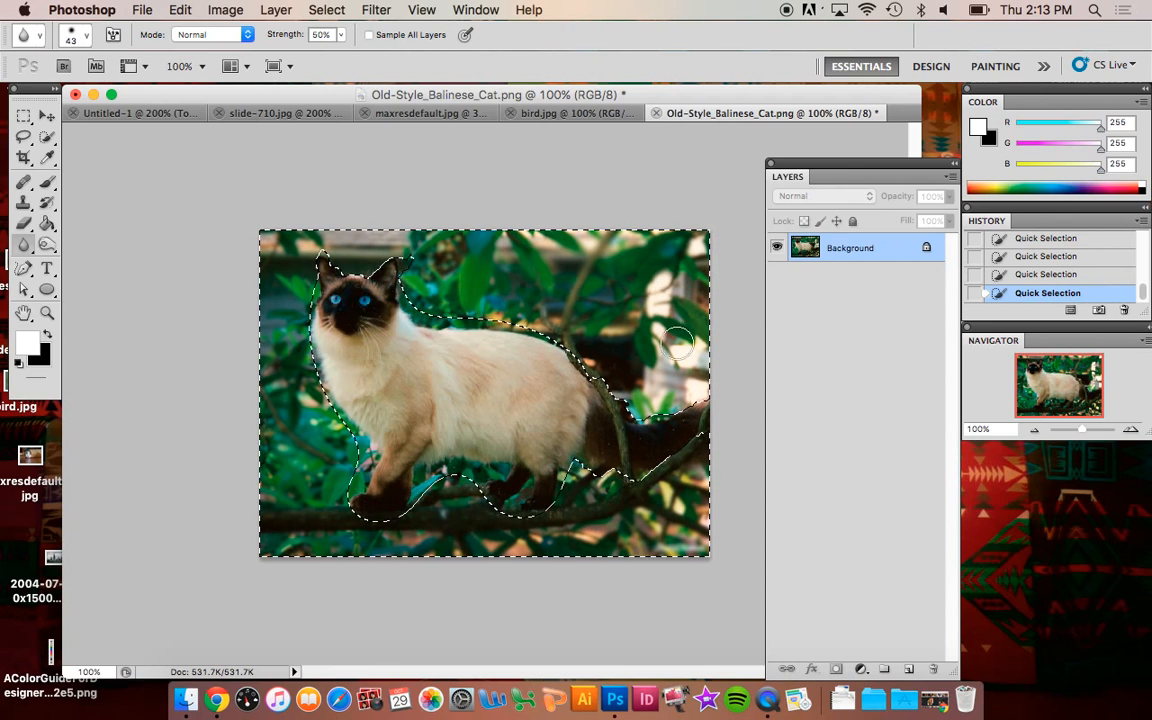
left_click_drag(443, 257, 380, 245)
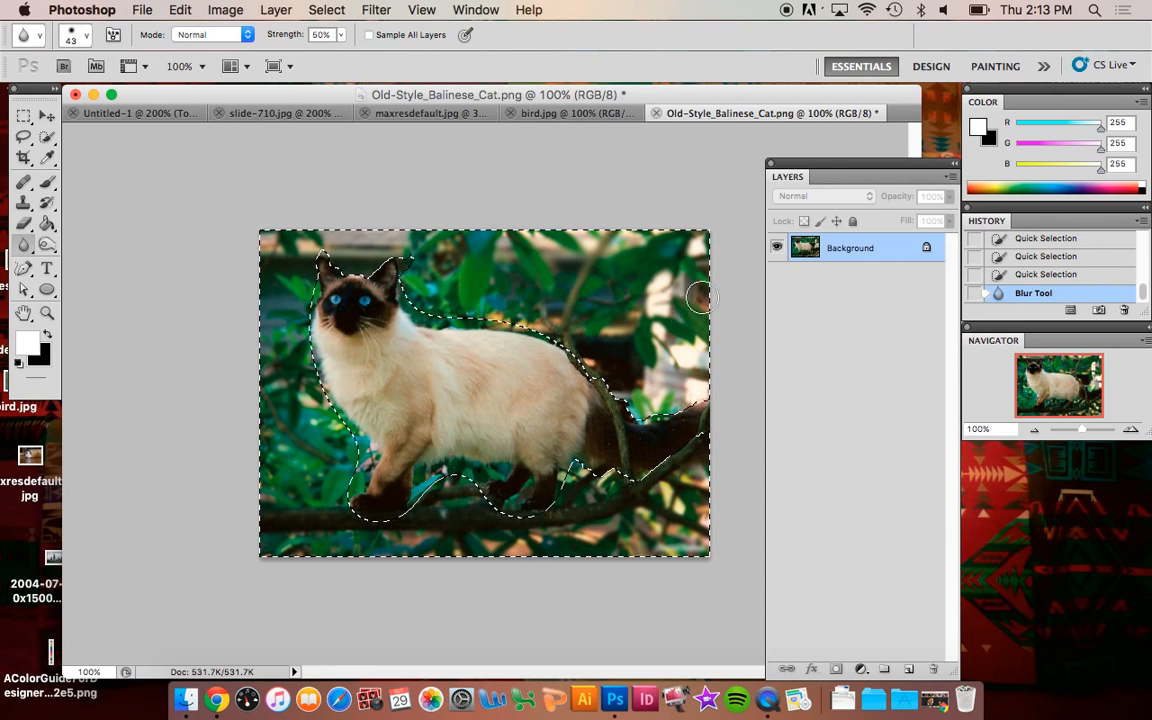
left_click(713, 516)
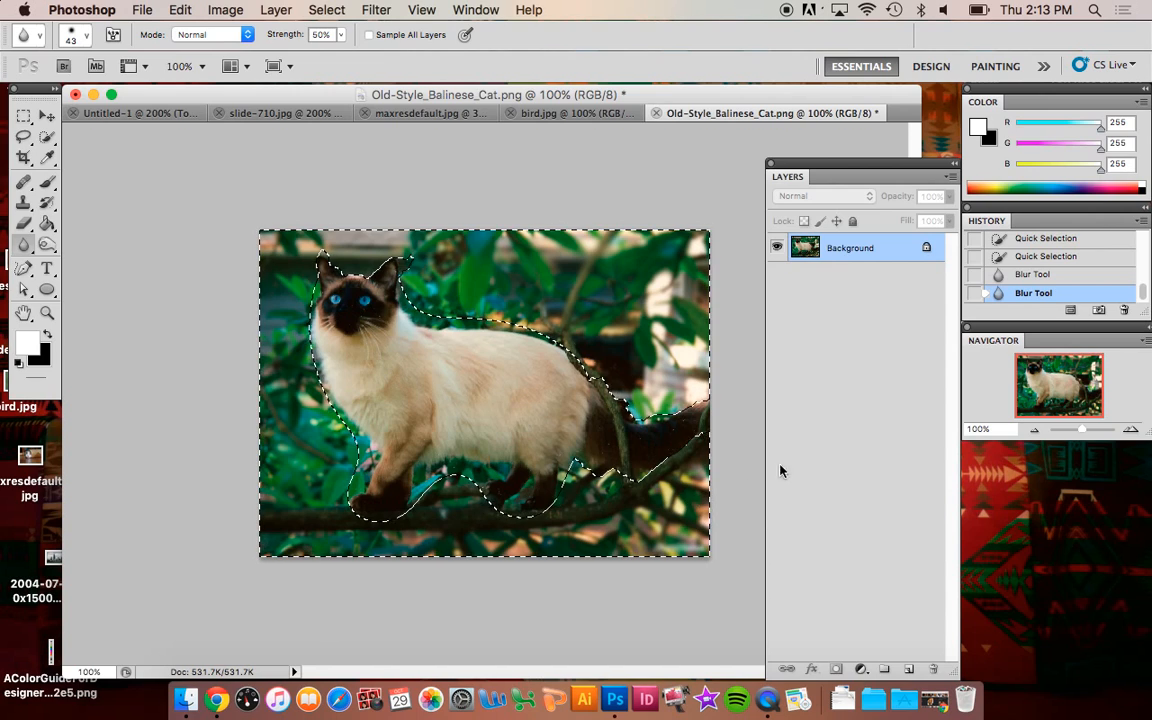
Deselect the background and blur the leaves and branches below the cat's tail
left_click(327, 10)
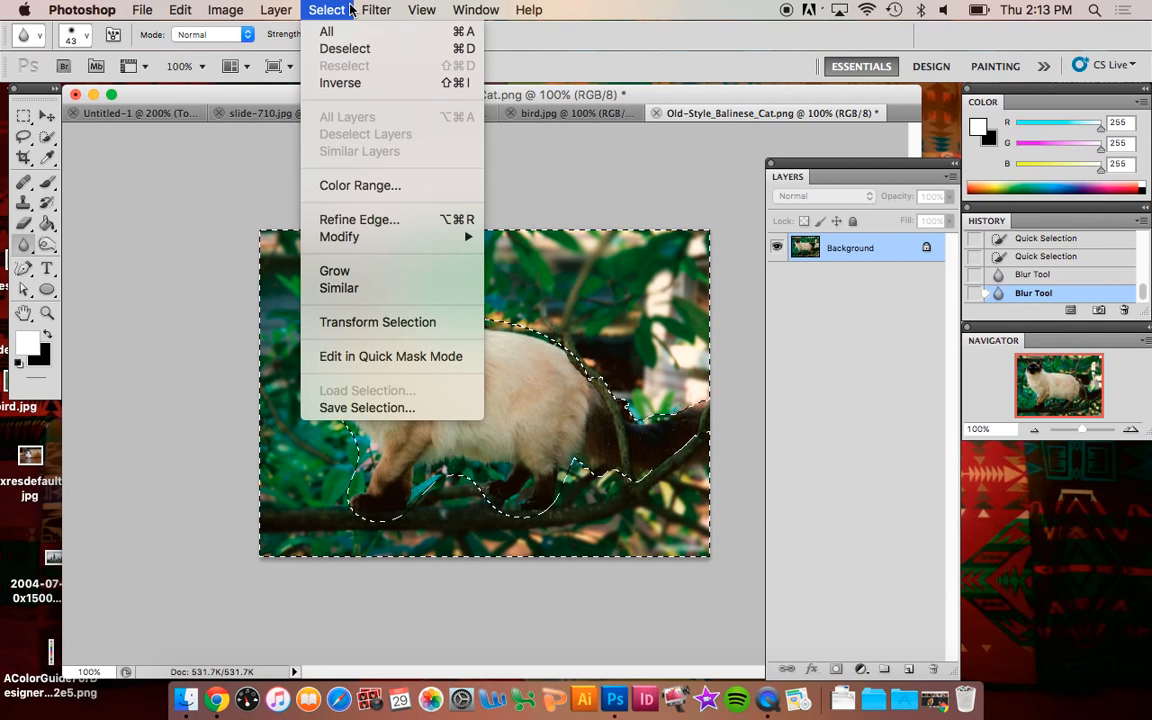
left_click(344, 48)
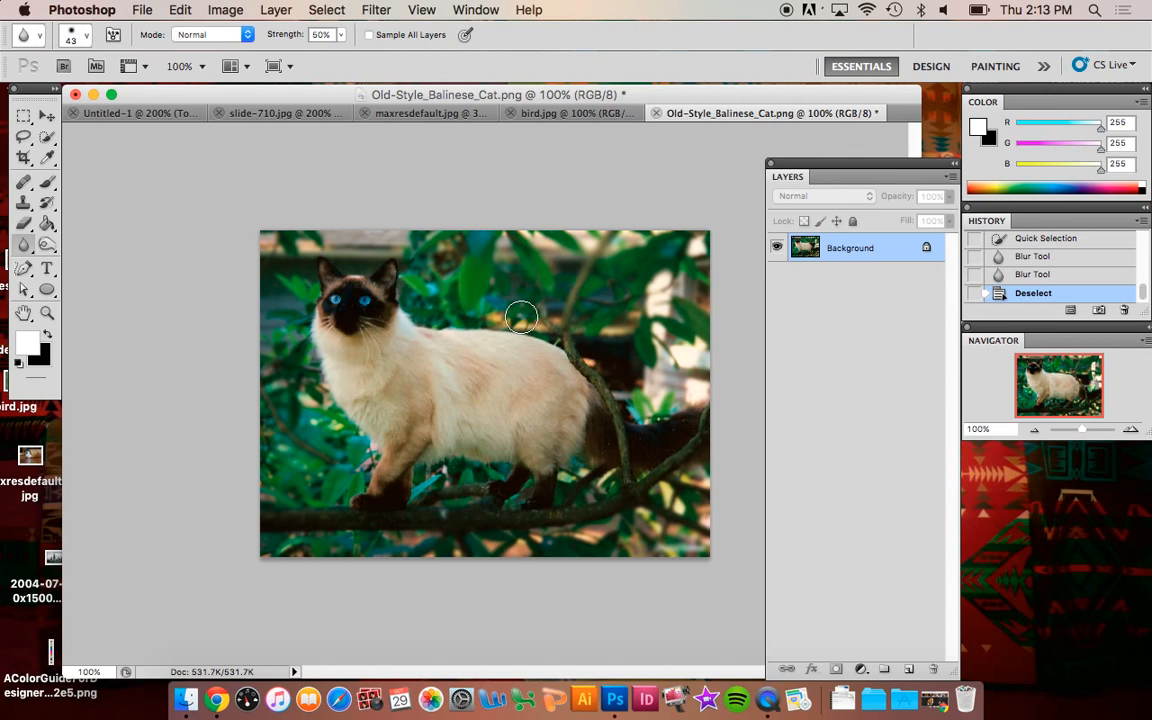
left_click_drag(672, 492, 673, 461)
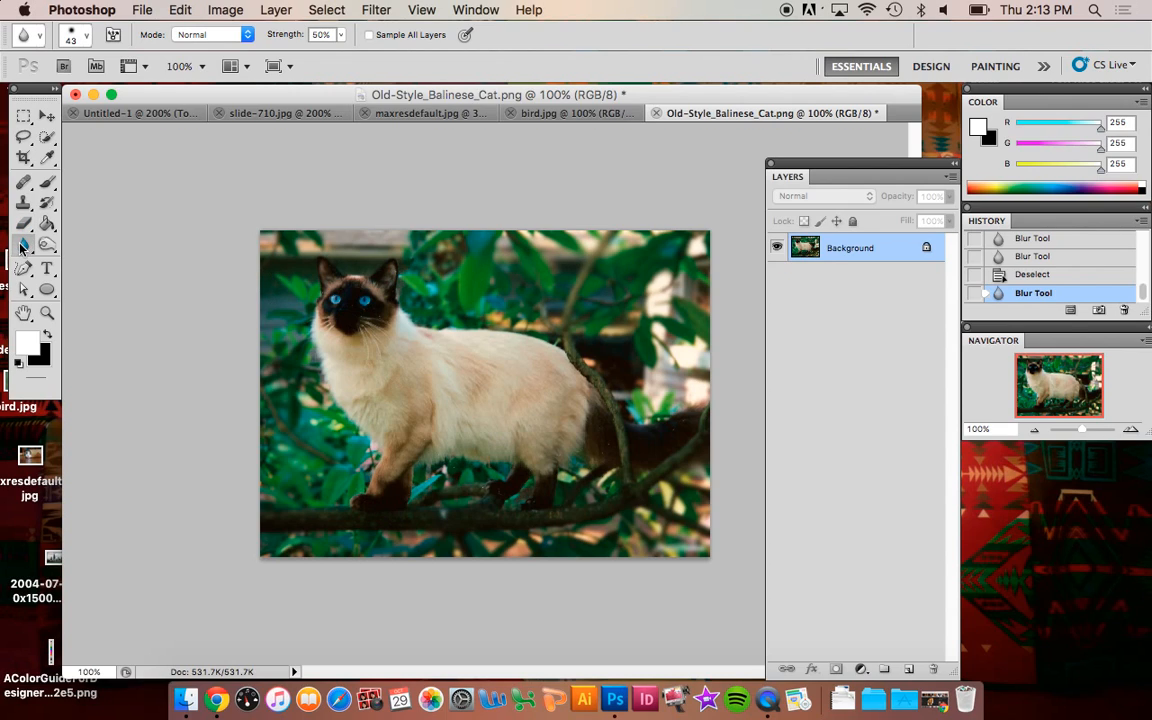
Sharpen the green leaves above the cat with the Sharpen tool at 50% strength
left_click_drag(24, 244, 95, 257)
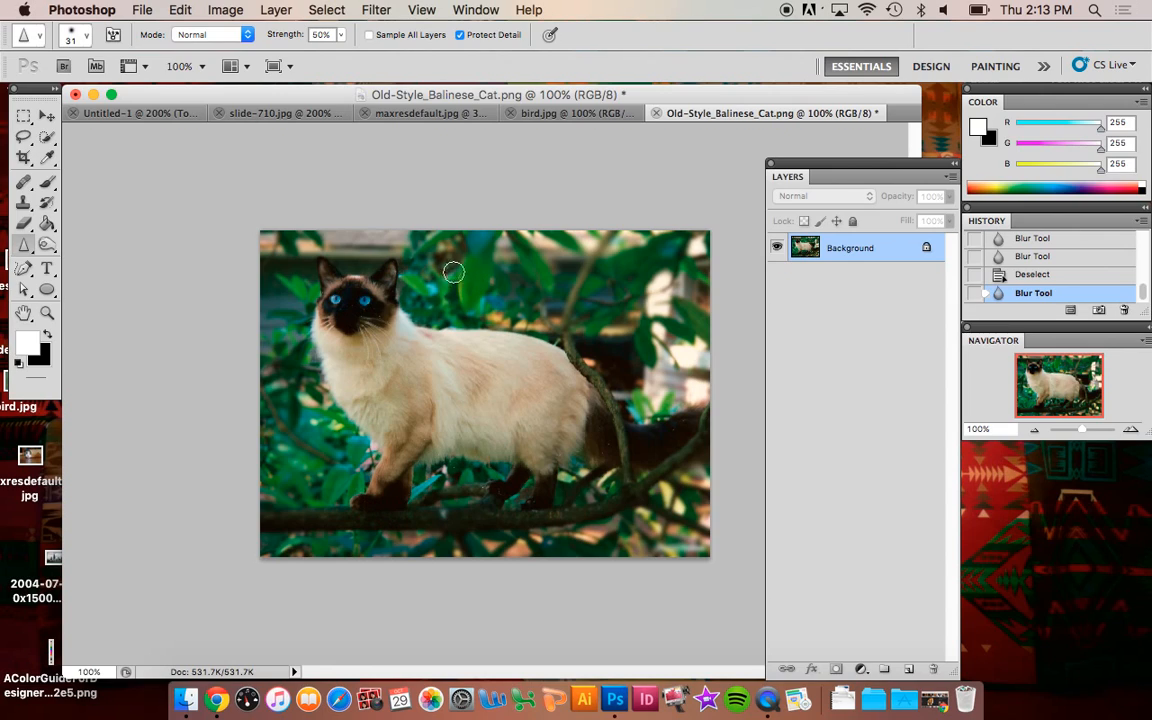
left_click_drag(484, 259, 502, 250)
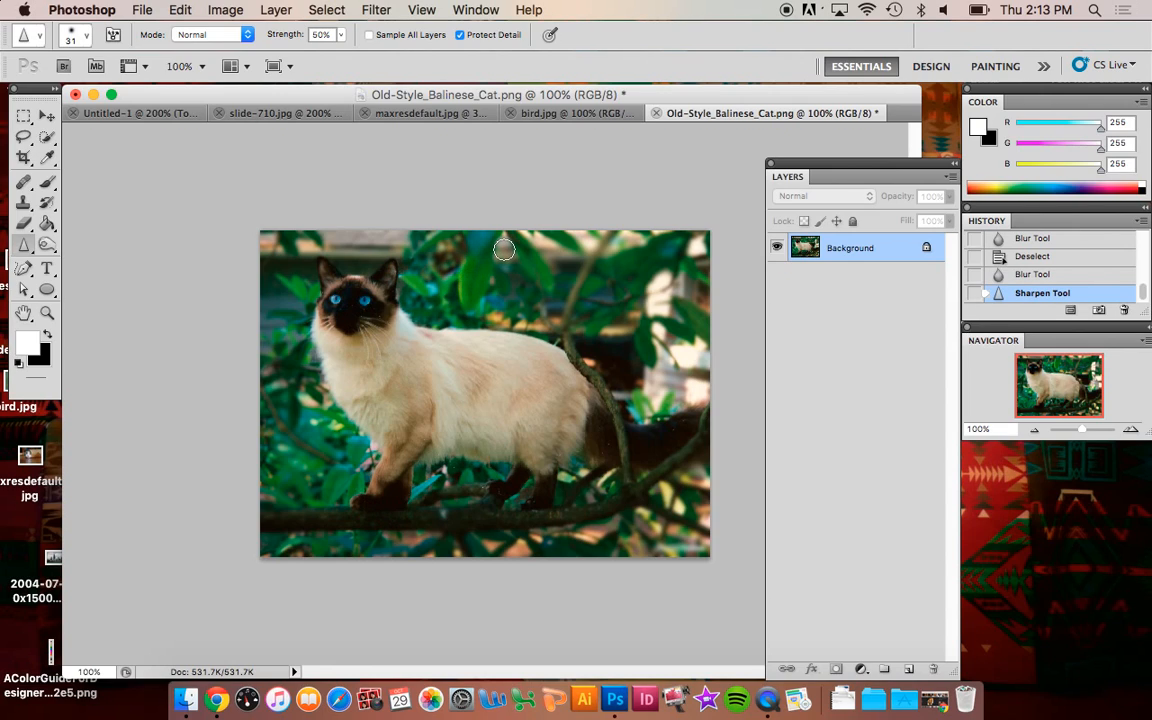
left_click_drag(430, 248, 424, 256)
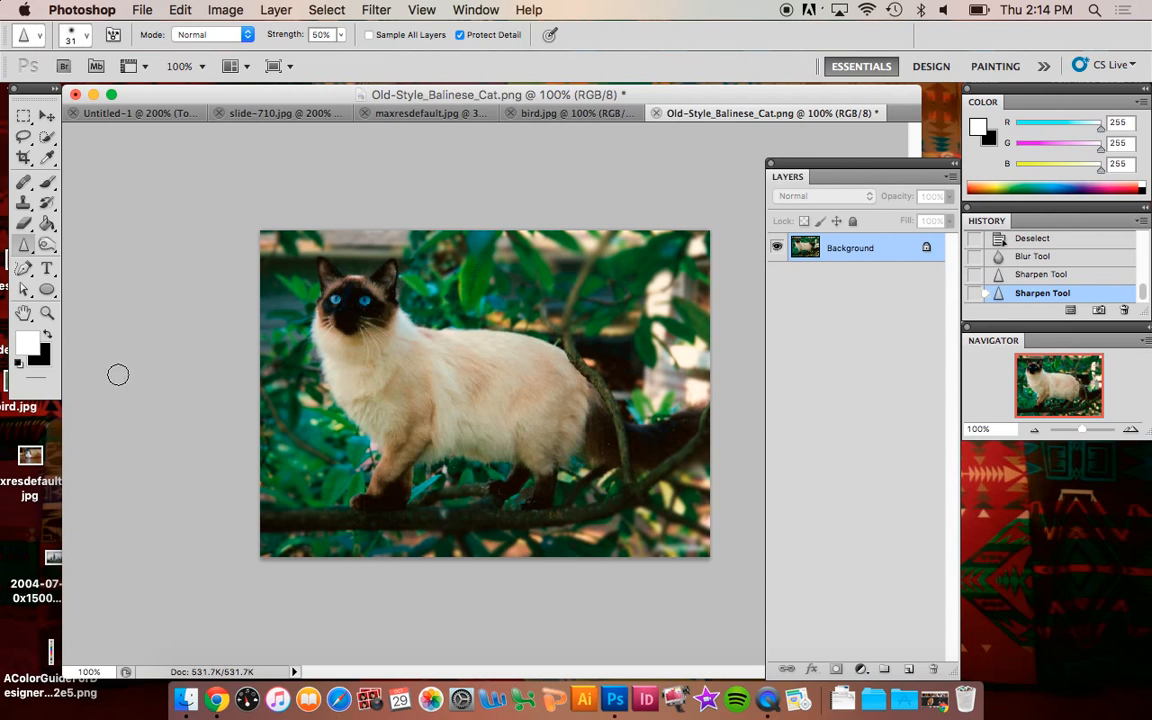
left_click(47, 313)
left_click(424, 261)
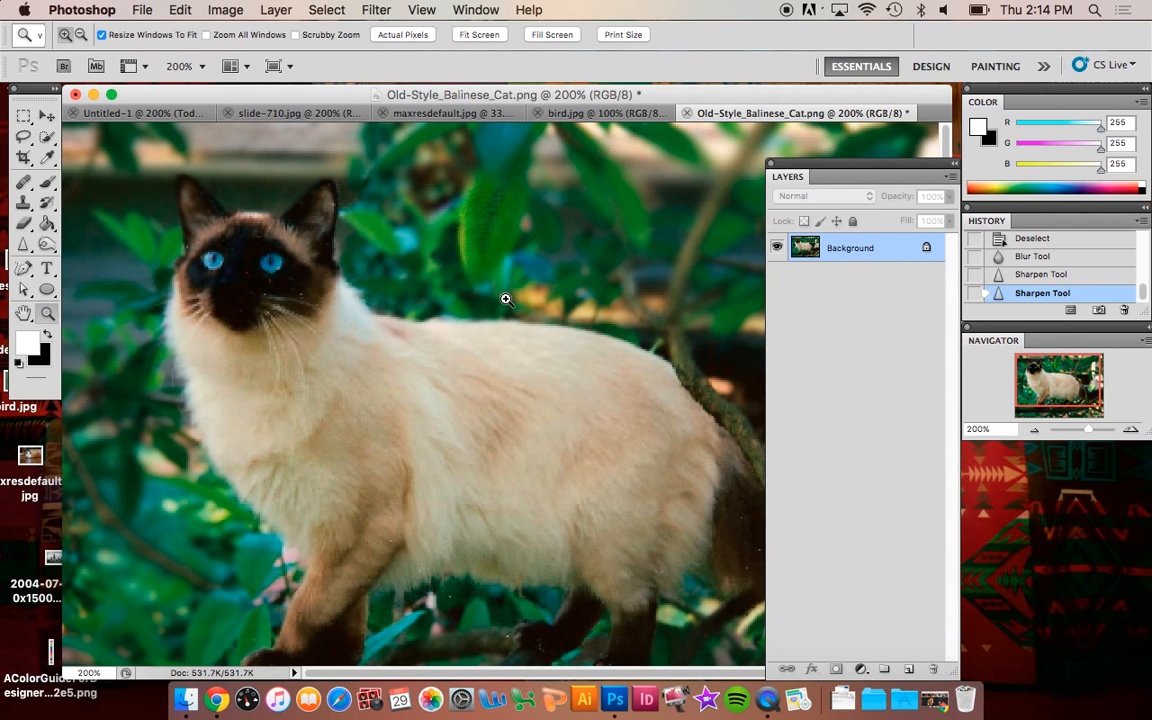
Compare the edited cat photo with its original snapshot in the history and return to the last Blur Tool state, before the sharpening
left_click(496, 226)
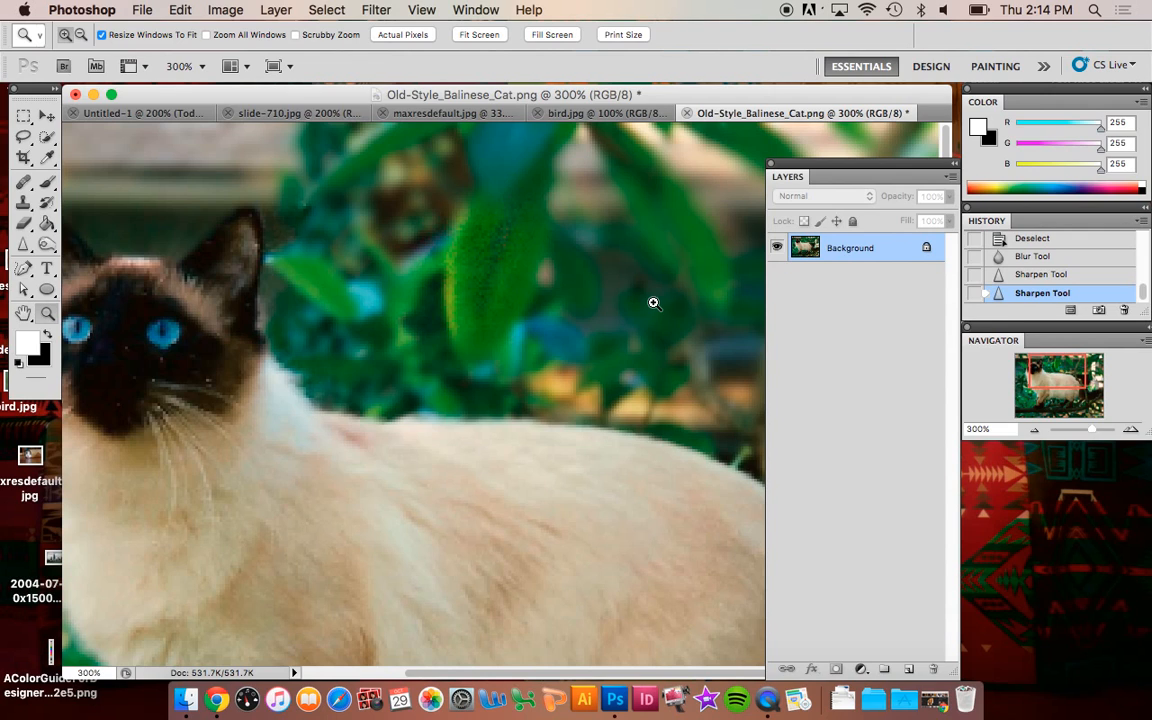
key("super+1")
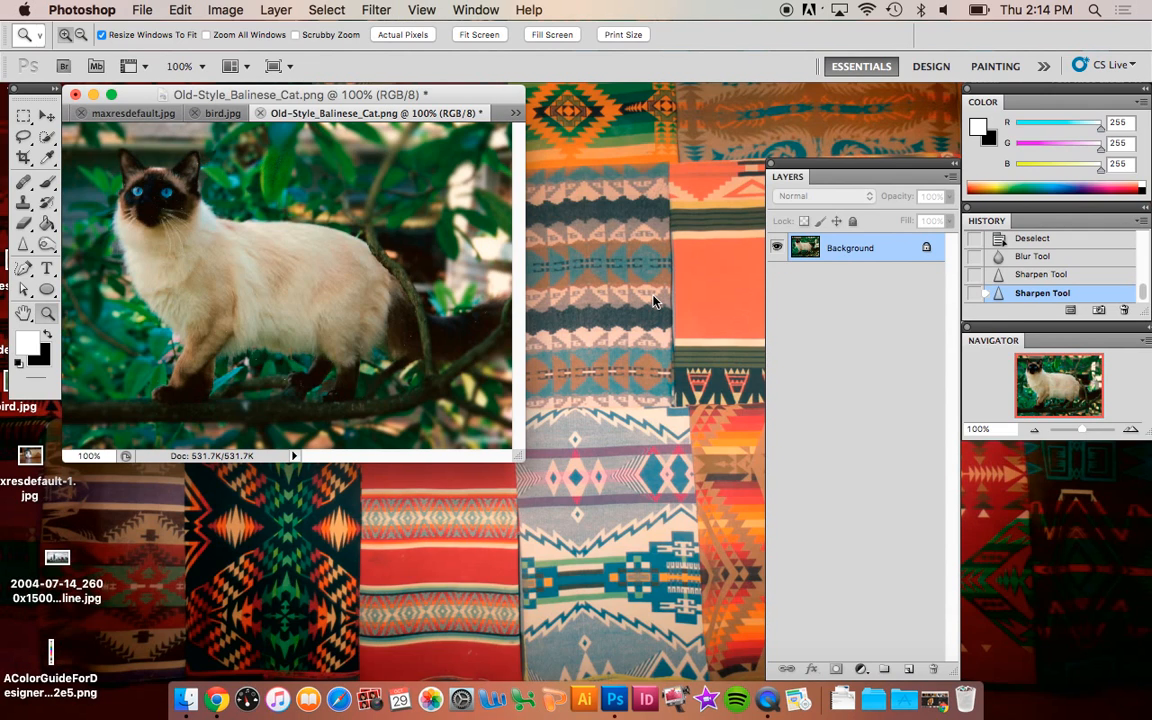
left_click_drag(500, 467, 869, 643)
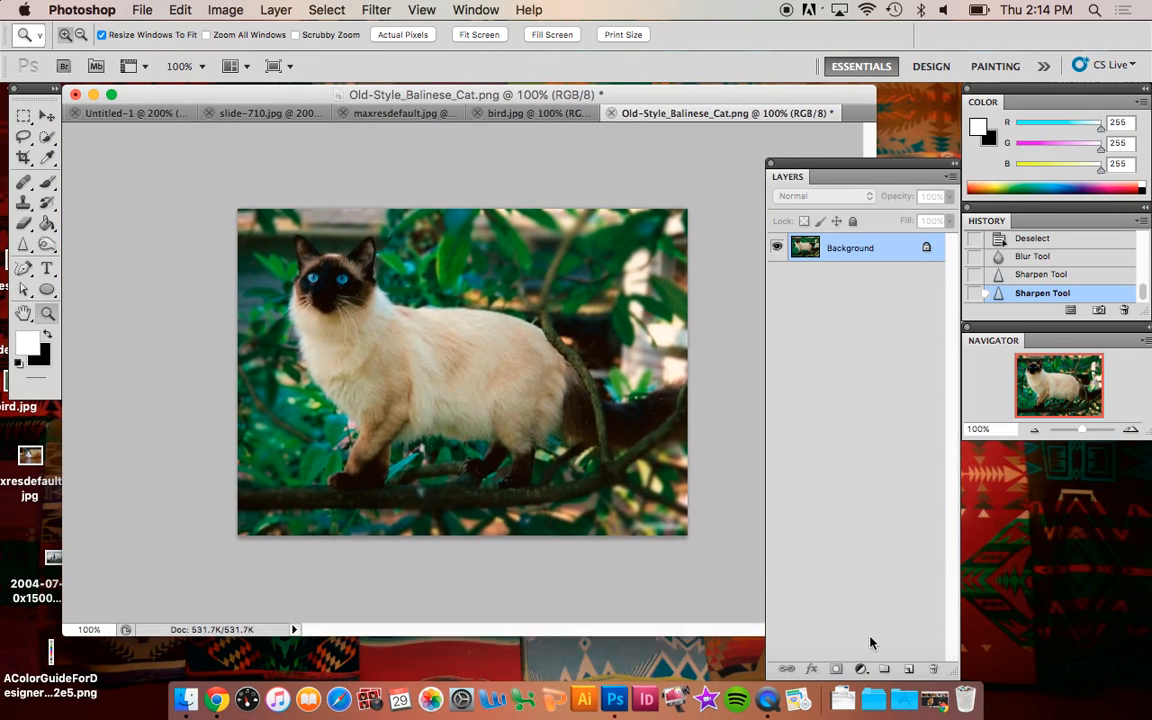
left_click(1049, 281)
left_click(1049, 258)
scroll(1052, 262, "up", 3)
scroll(1052, 260, "up", 5)
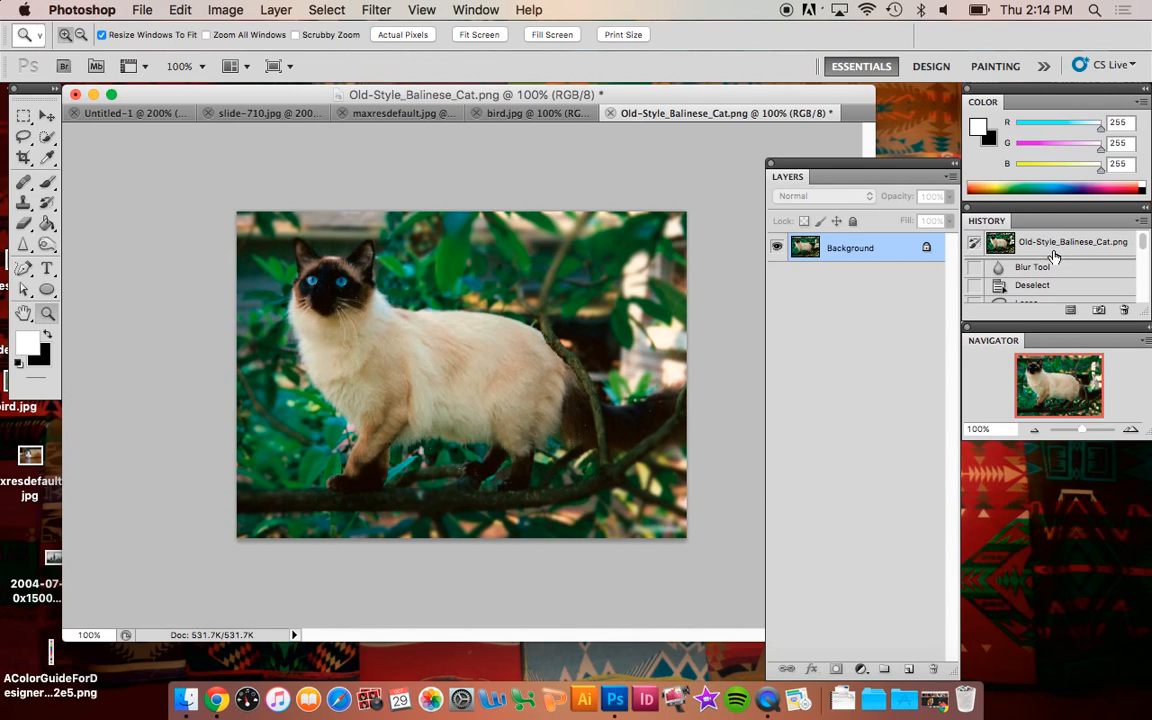
left_click(1055, 246)
scroll(1058, 258, "down", 5)
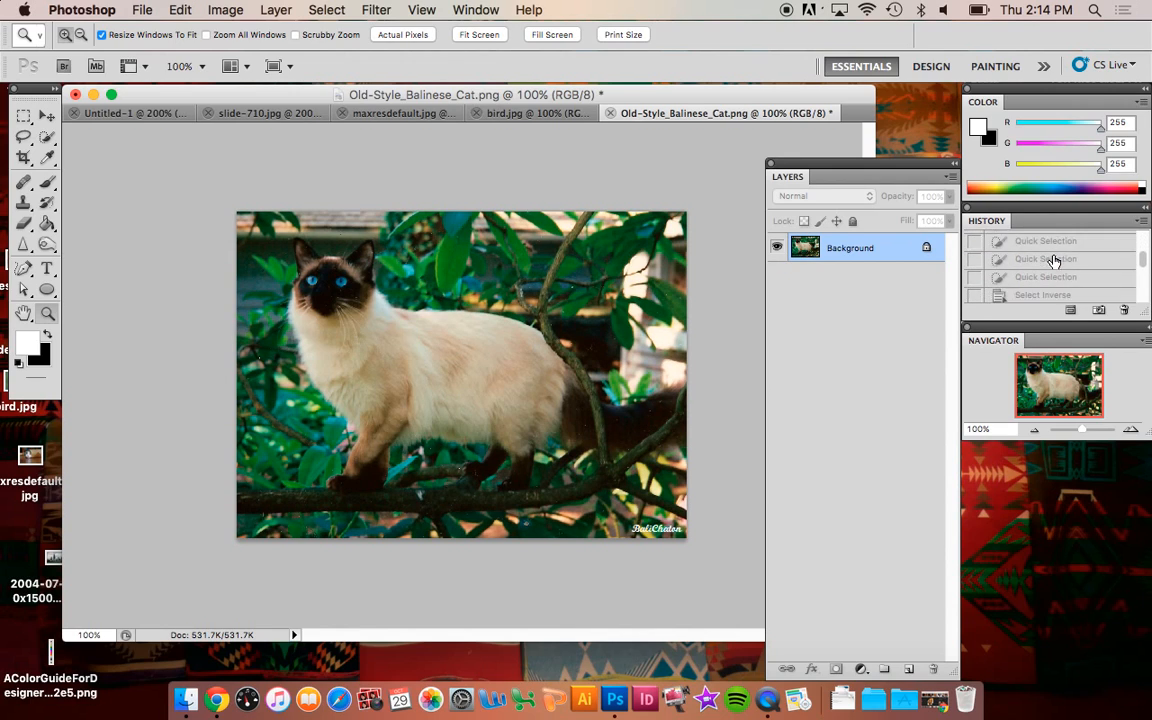
scroll(1066, 275, "down", 3)
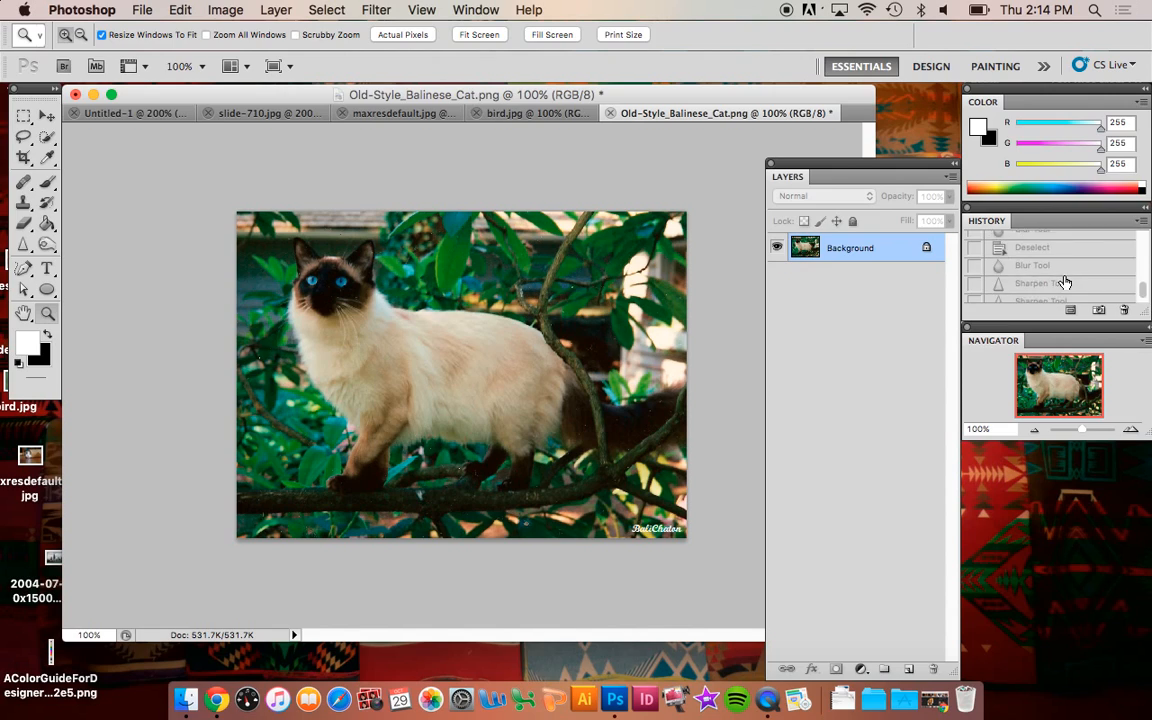
left_click(1049, 258)
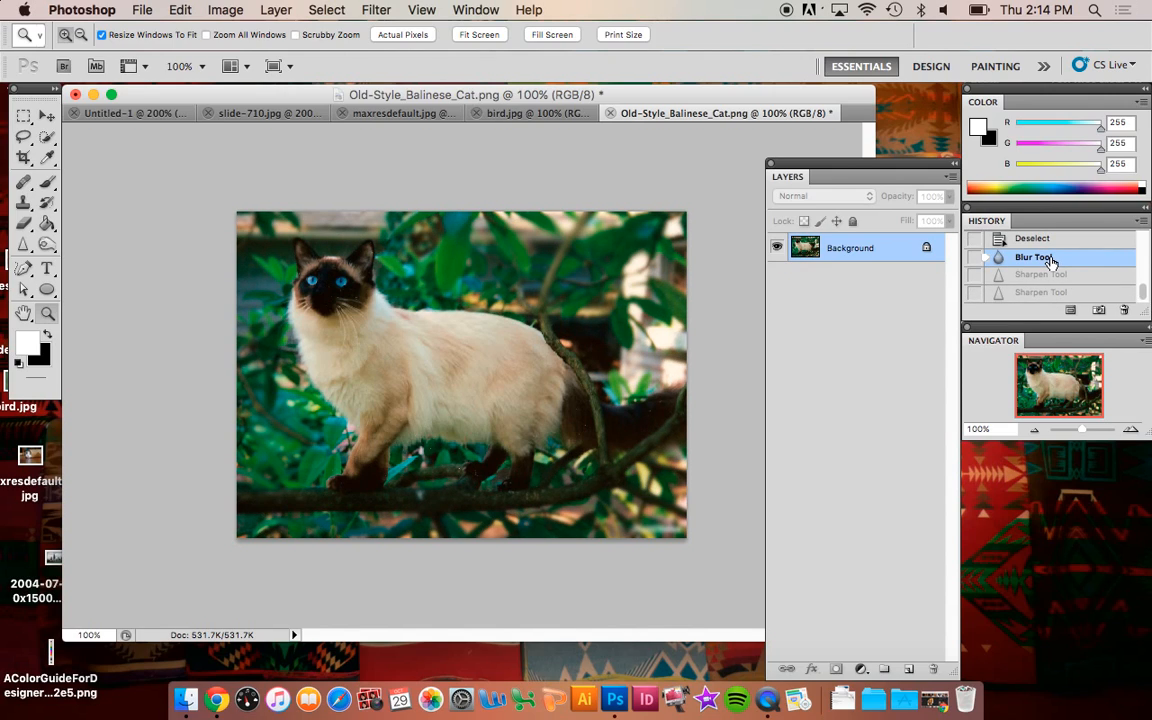
Switch to the bird.jpg image and show the bird's wing and body at 200%
left_click(514, 113)
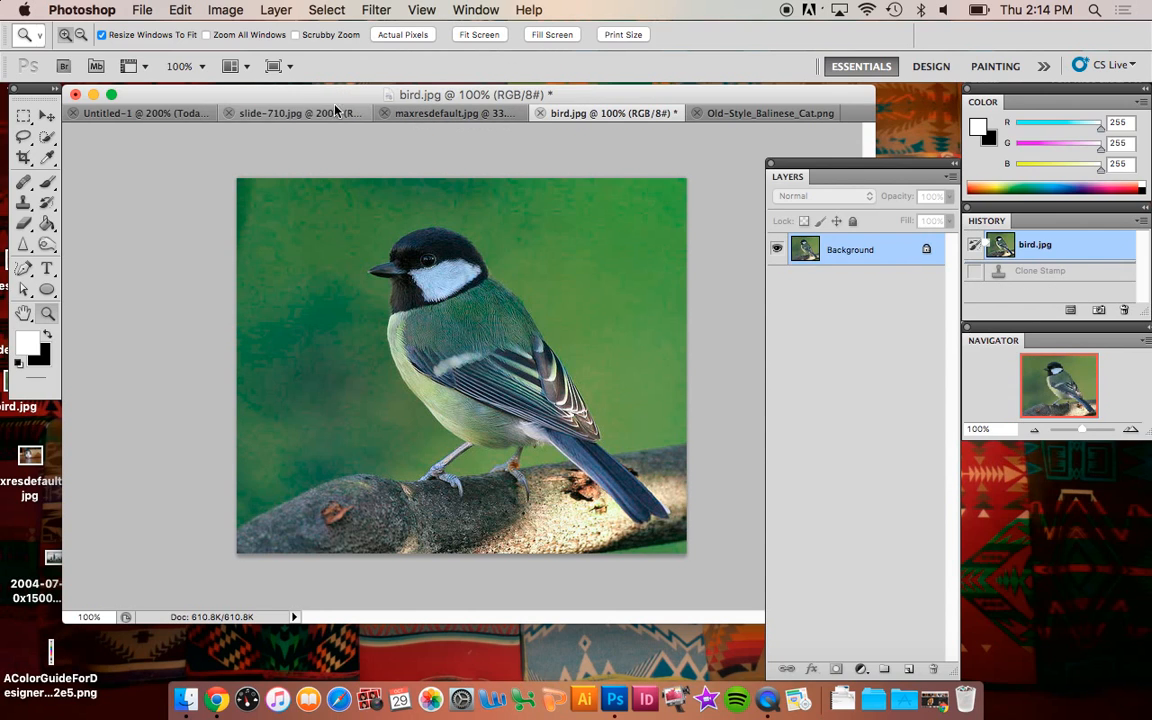
left_click(510, 374)
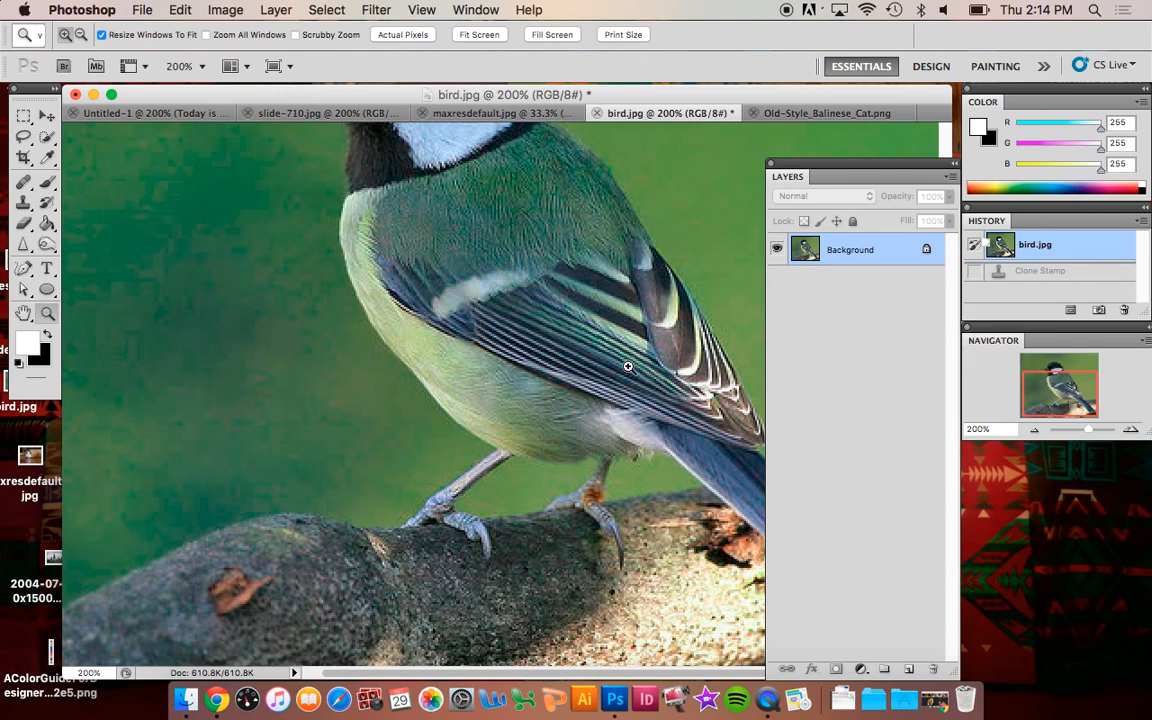
Try sharpening the bird's wing and back feathers with the Sharpen tool at 50% strength, and revert the image to its original snapshot
left_click(25, 245)
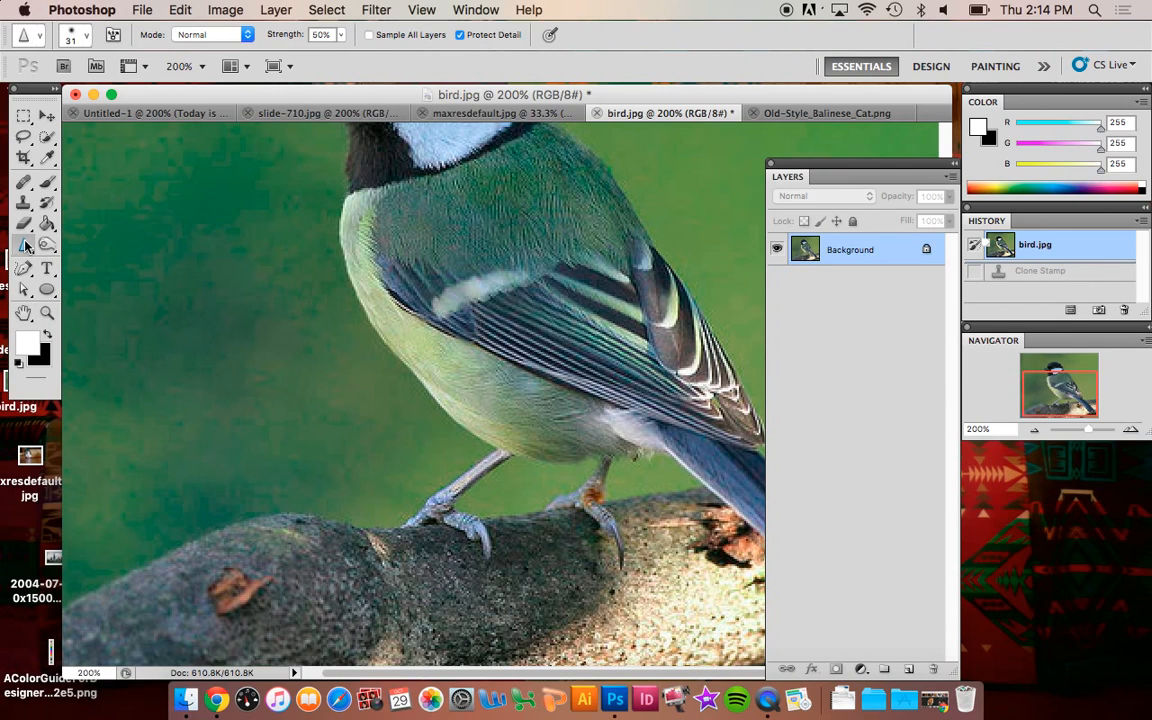
left_click_drag(30, 245, 86, 257)
mouse_move(640, 425)
left_mouse_down()
mouse_move(590, 360)
mouse_move(580, 358)
mouse_move(612, 378)
mouse_move(560, 375)
mouse_move(575, 365)
mouse_move(530, 340)
left_mouse_up()
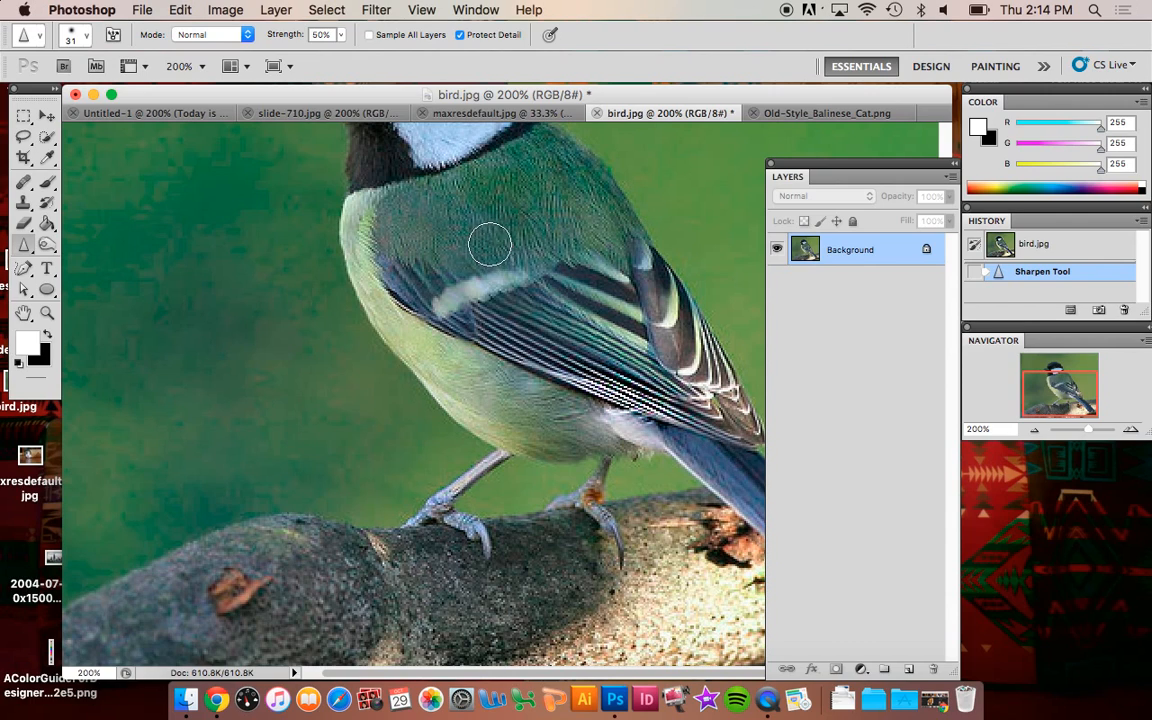
mouse_move(493, 251)
left_mouse_down()
mouse_move(461, 212)
mouse_move(483, 222)
left_mouse_up()
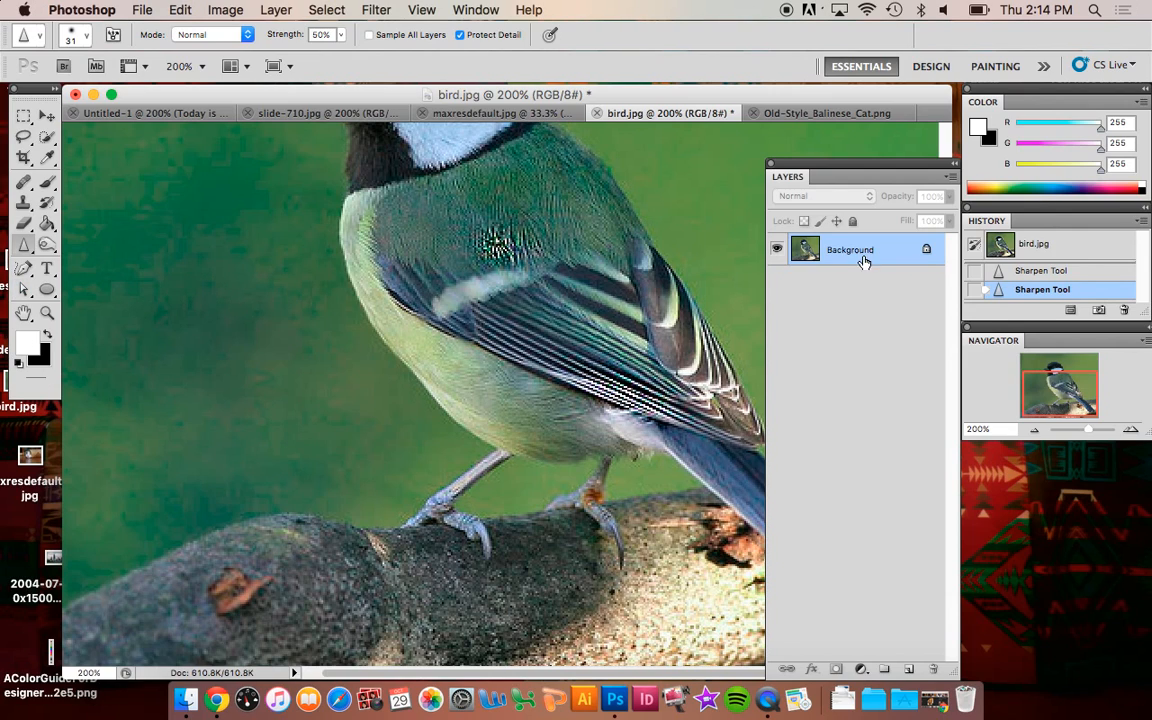
left_click(1046, 250)
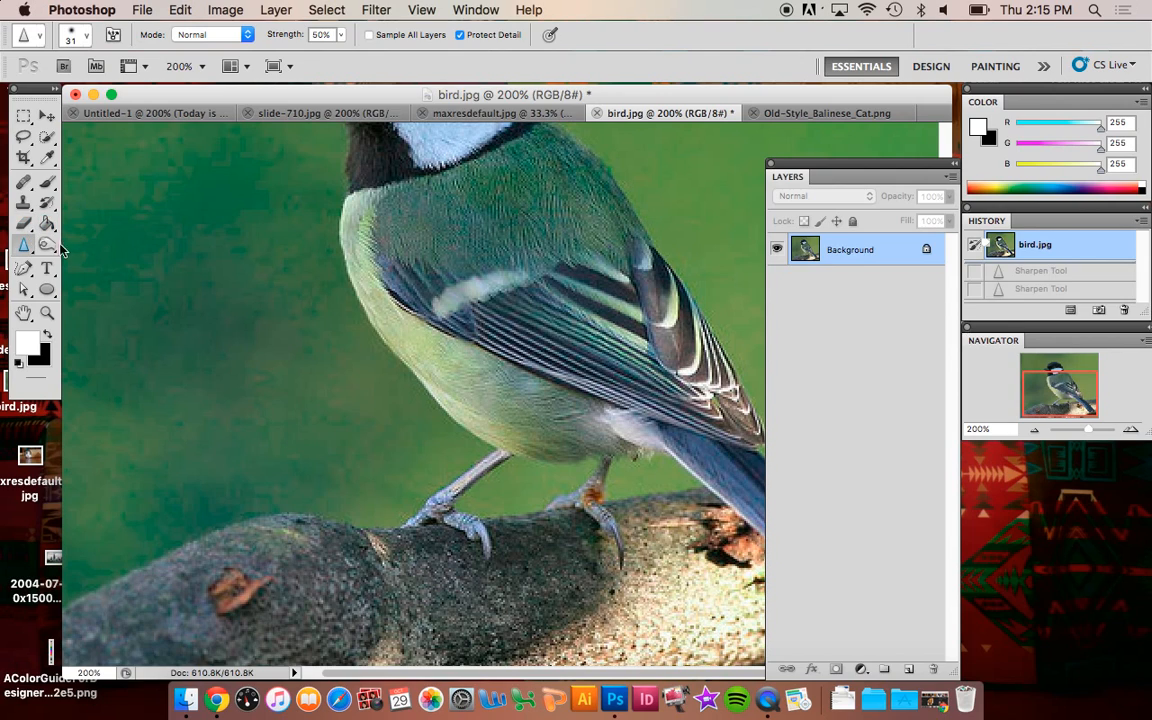
Smear the edge of the bird's breast and wing into the green background with the Smudge tool at 50% strength
left_click_drag(28, 243, 75, 257)
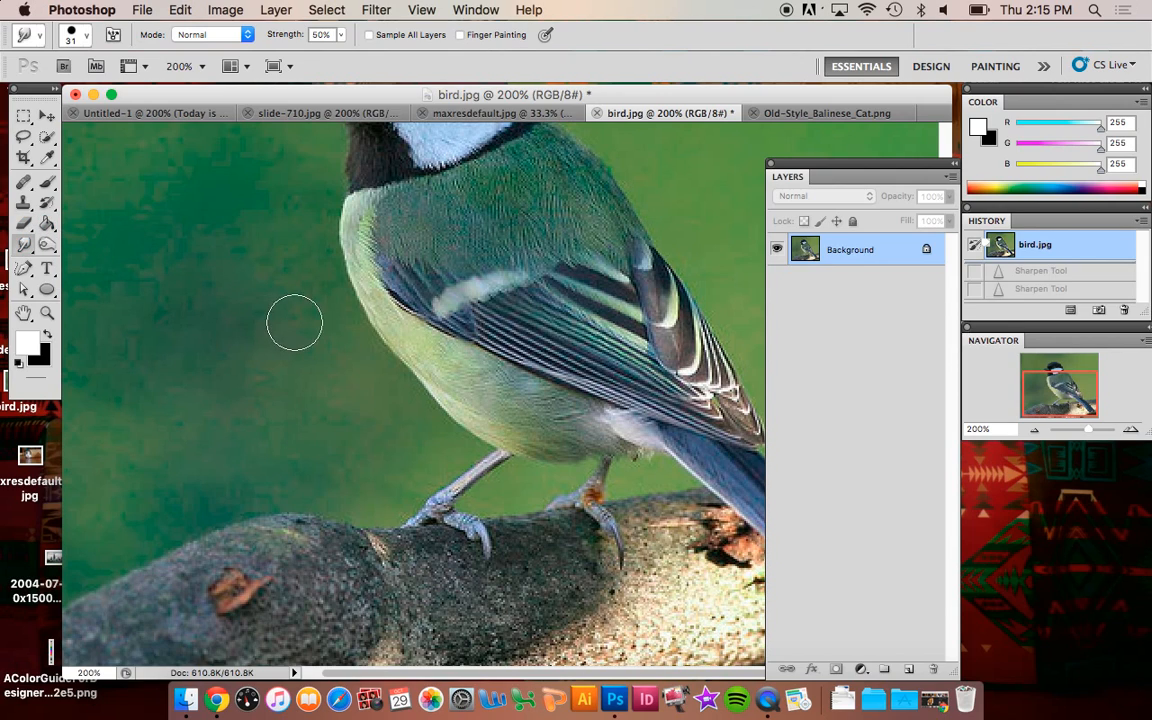
mouse_move(320, 315)
left_mouse_down()
mouse_move(366, 303)
mouse_move(325, 325)
mouse_move(332, 339)
mouse_move(375, 334)
mouse_move(289, 337)
mouse_move(303, 281)
mouse_move(360, 274)
mouse_move(308, 258)
mouse_move(327, 224)
left_mouse_up()
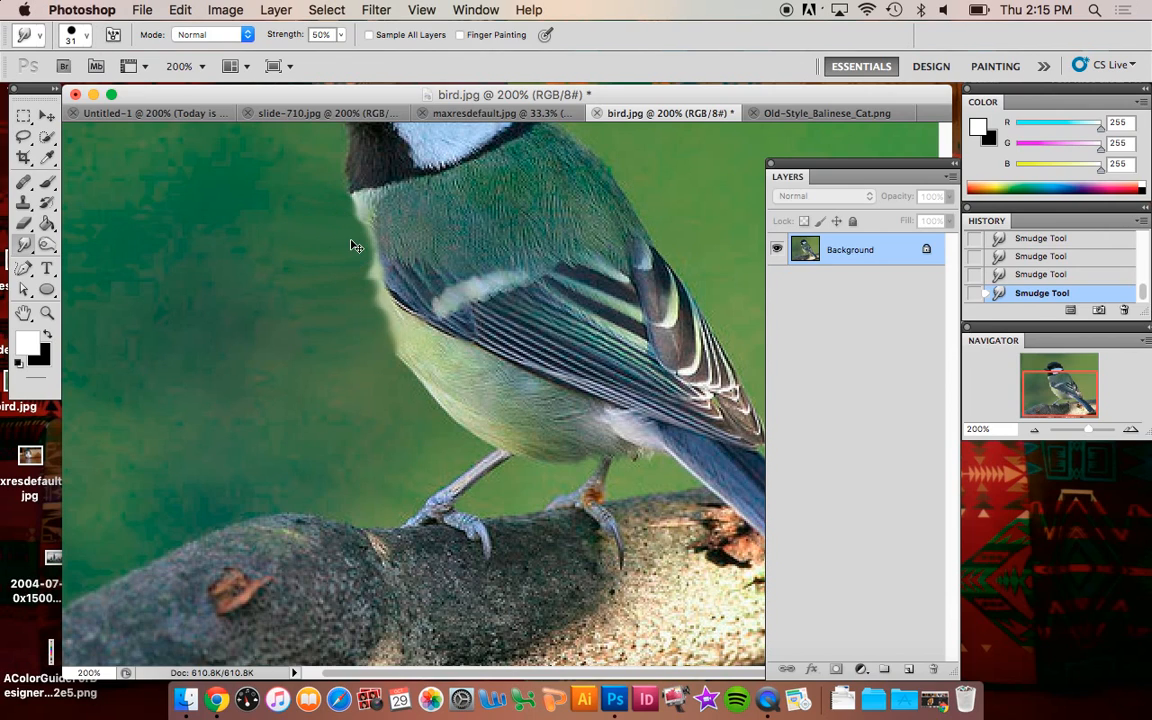
key("super+minus")
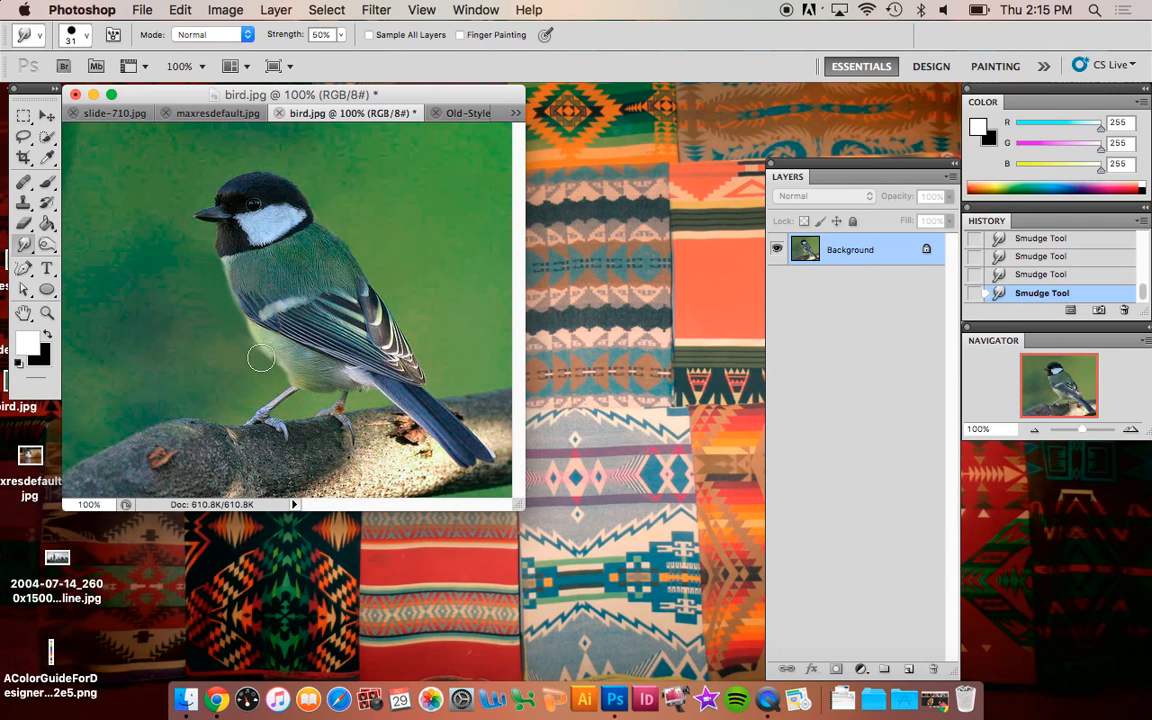
mouse_move(270, 335)
left_mouse_down()
mouse_move(159, 334)
mouse_move(132, 362)
mouse_move(186, 392)
mouse_move(270, 375)
left_mouse_up()
mouse_move(269, 324)
left_mouse_down()
mouse_move(211, 304)
mouse_move(162, 316)
left_mouse_up()
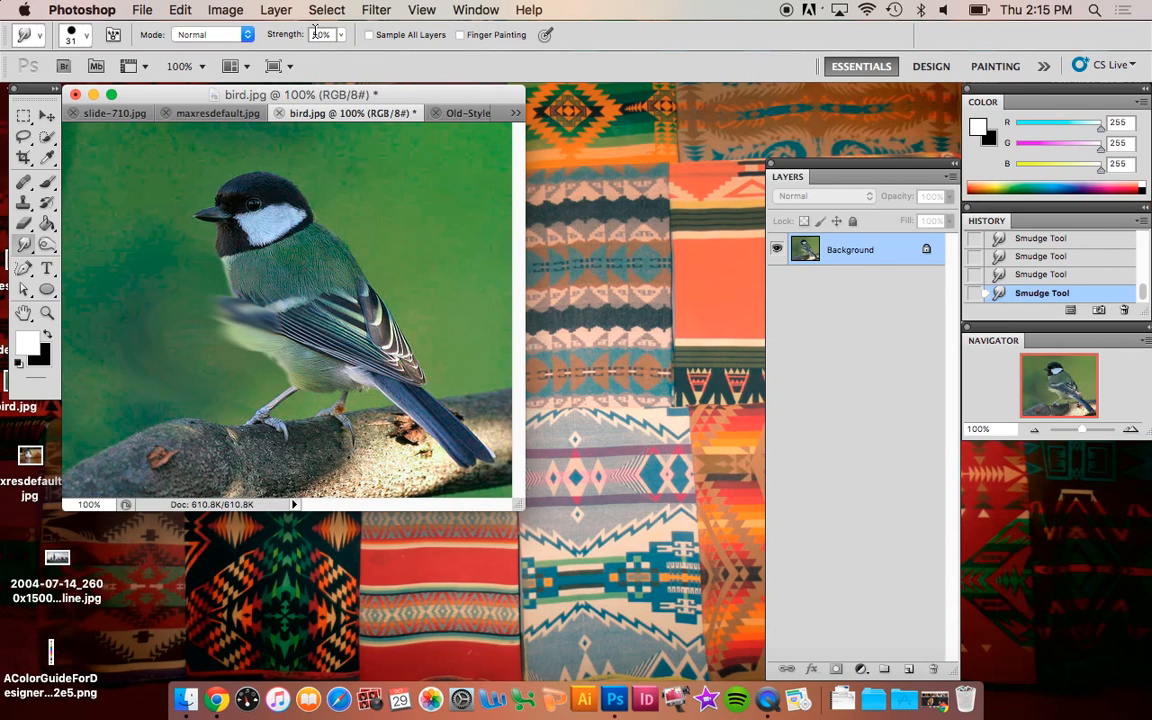
Review the Smudge tool's blending modes and display its strength slider
left_click(250, 35)
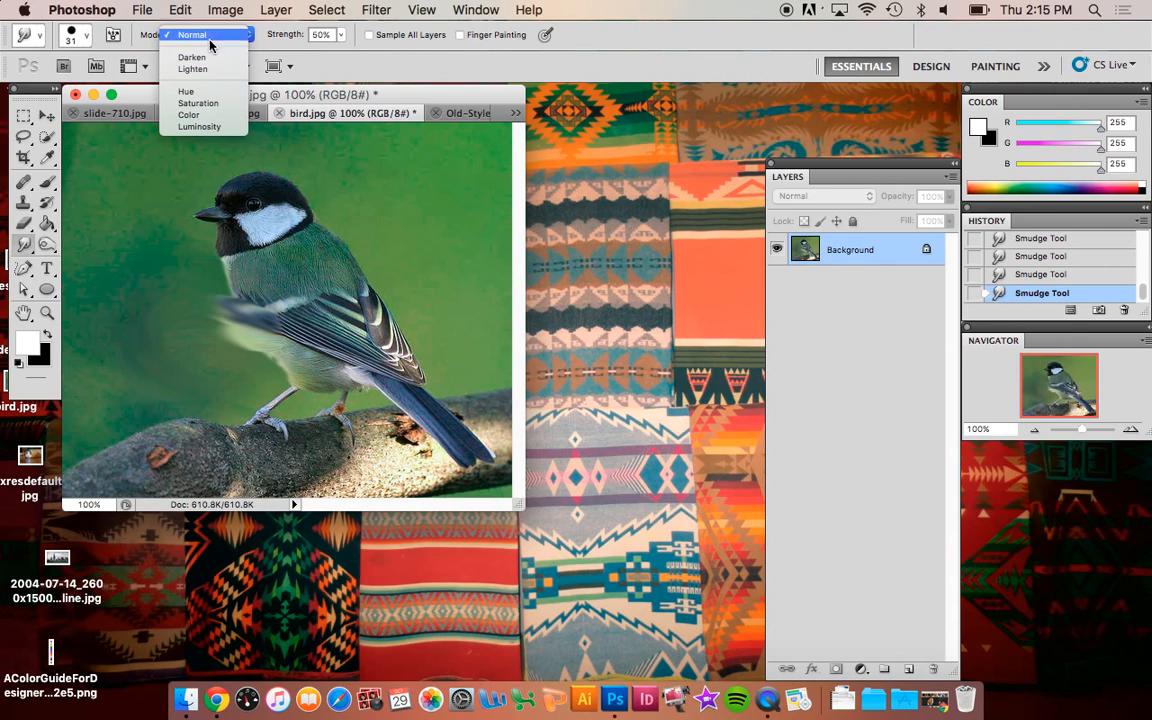
key("Escape")
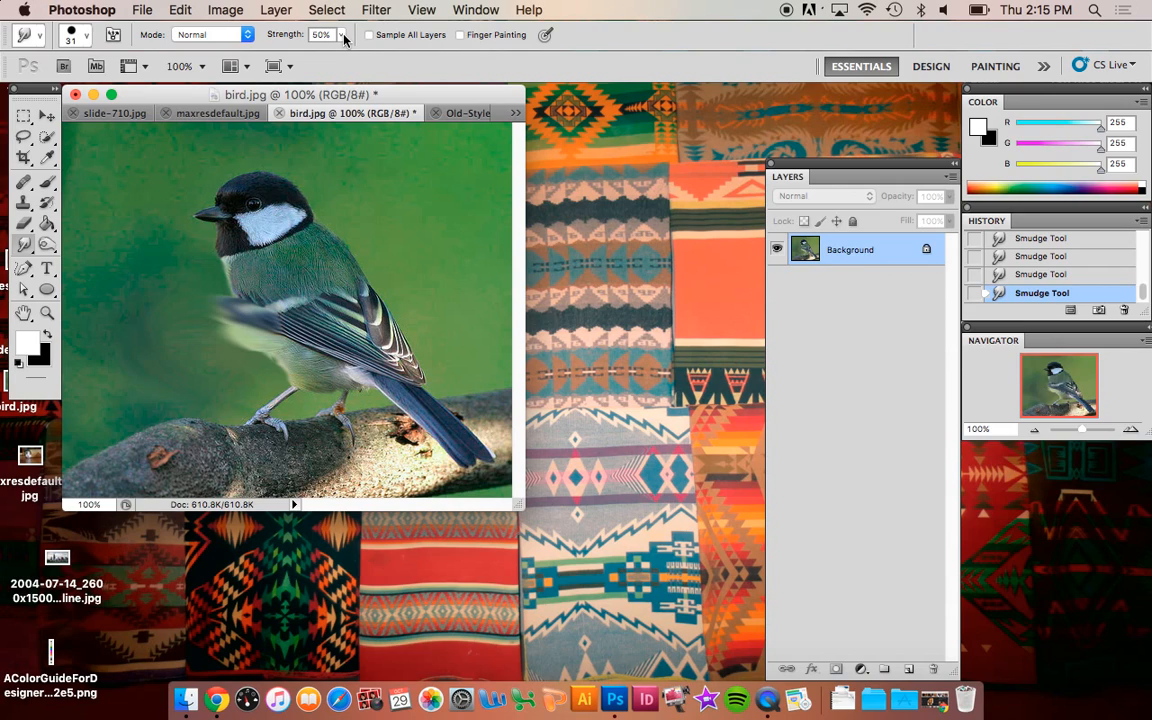
left_click(343, 37)
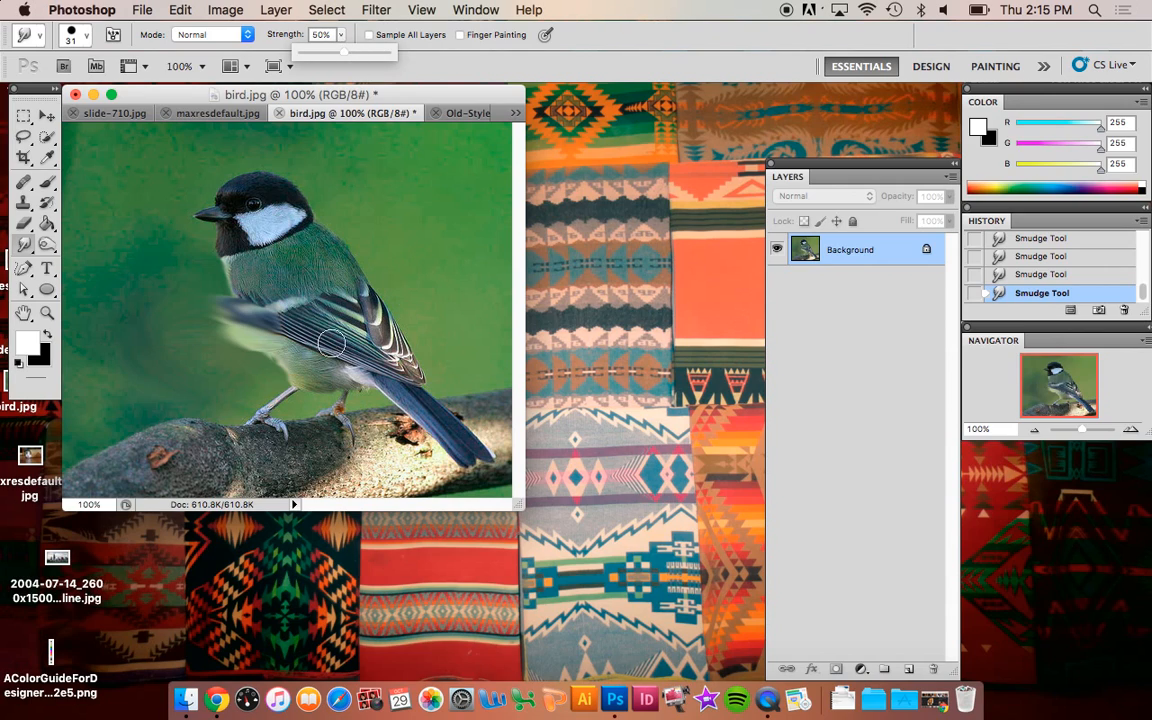